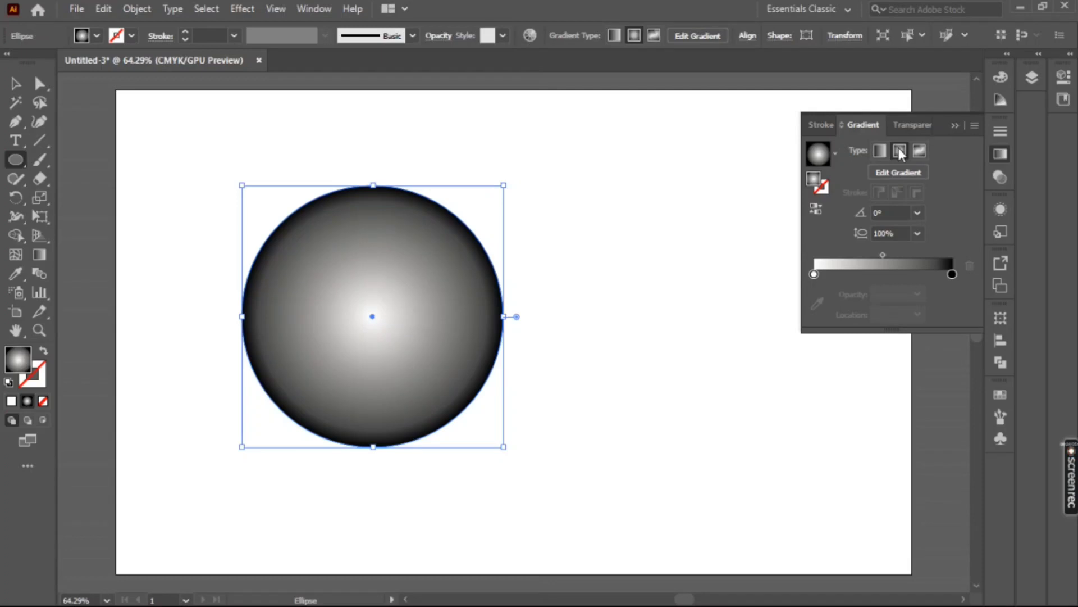
Redraw the circle's radial gradient vertically so white starts near its upper edge and black ends at its lower edge
click(955, 126)
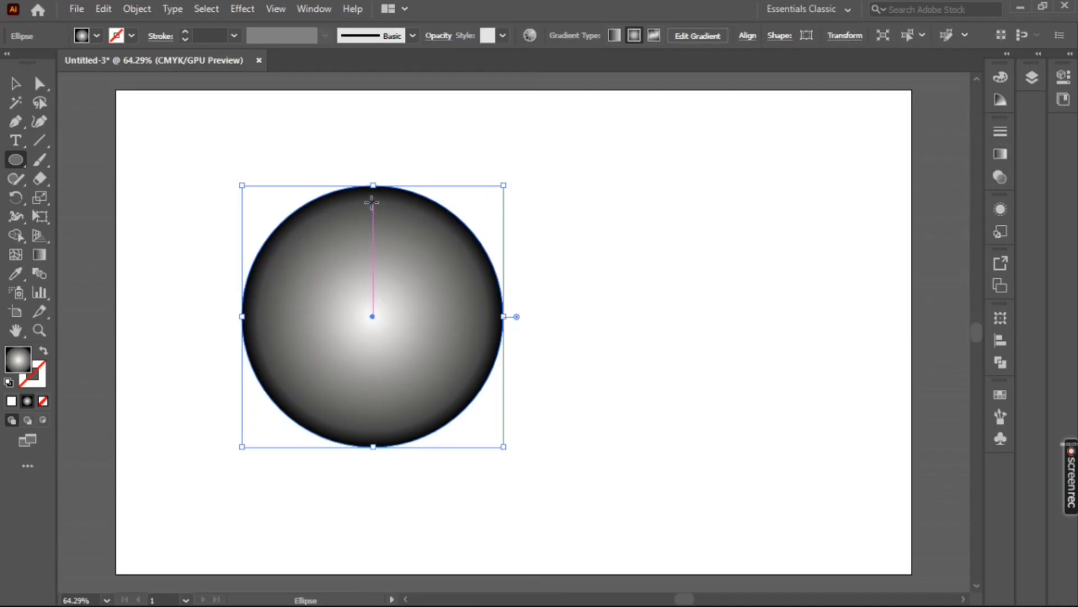
click(39, 254)
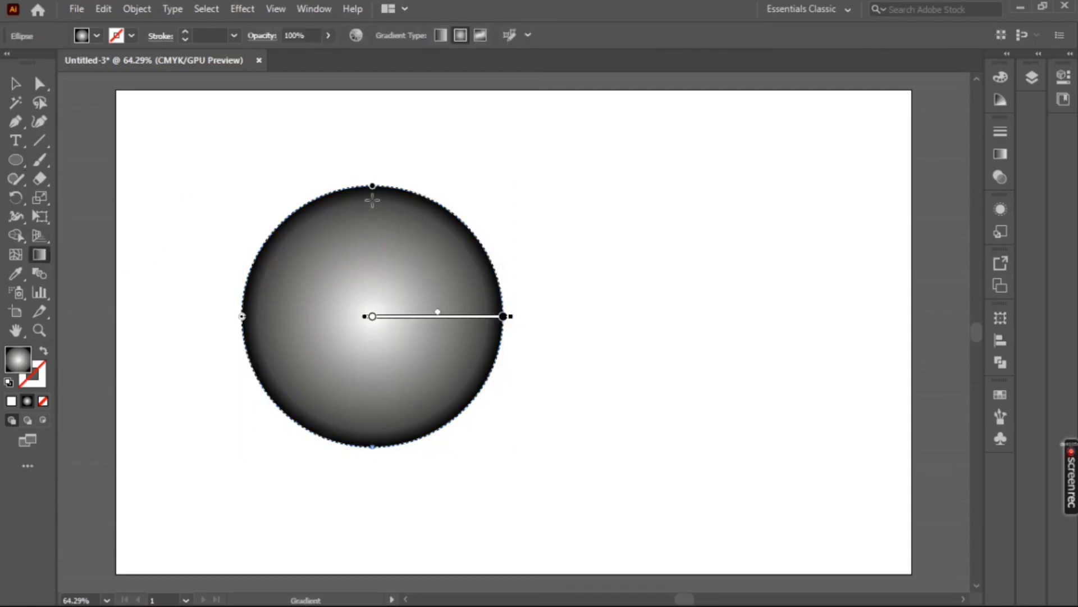
mouse_move(373, 195)
mouse_down()
mouse_move(379, 452)
mouse_move(368, 450)
mouse_up()
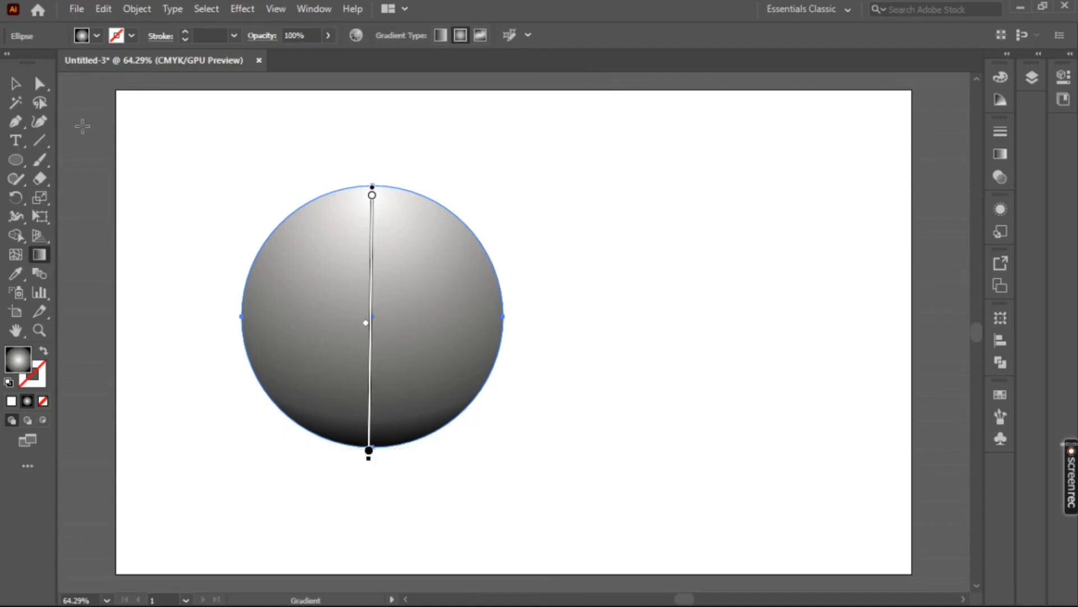
Move the gradient circle to about the middle of the artboard
click(15, 85)
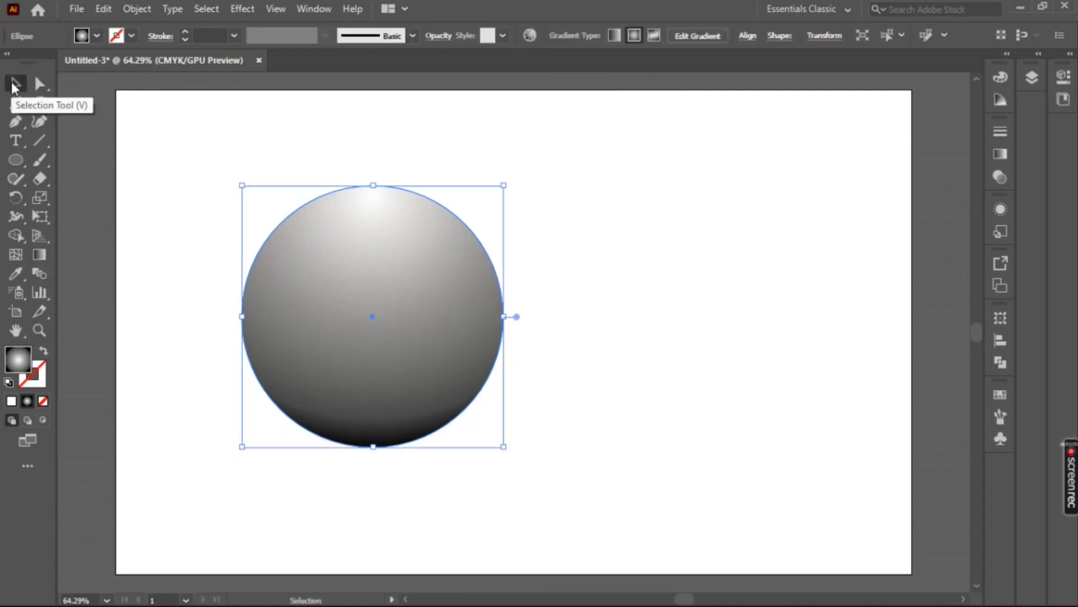
click(438, 504)
drag(374, 354, 518, 363)
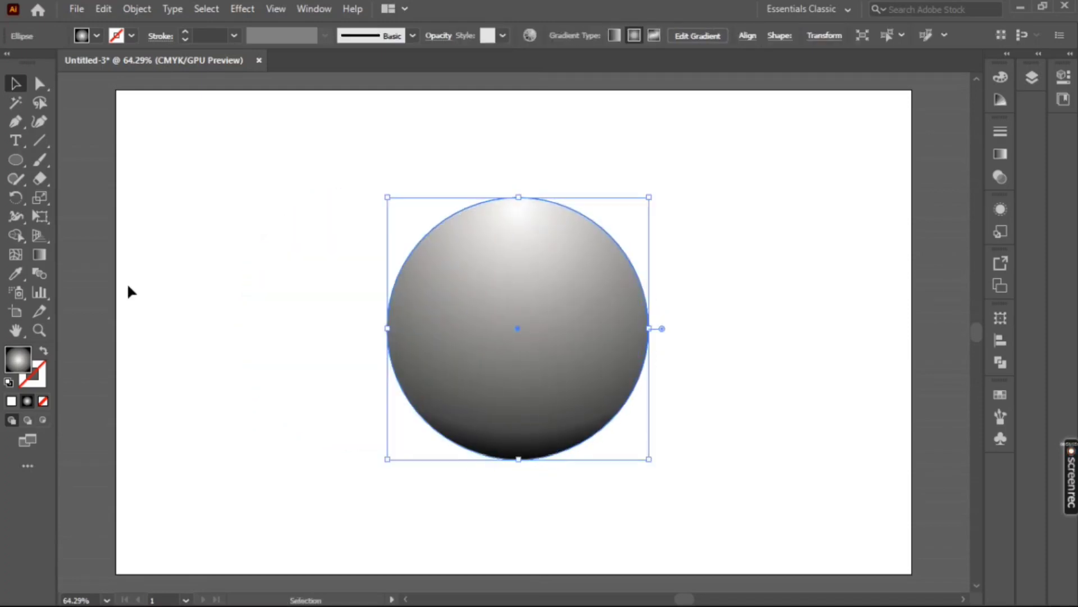
Extend the black end of the circle's gradient slightly beyond its lower edge, then deselect the circle
click(39, 254)
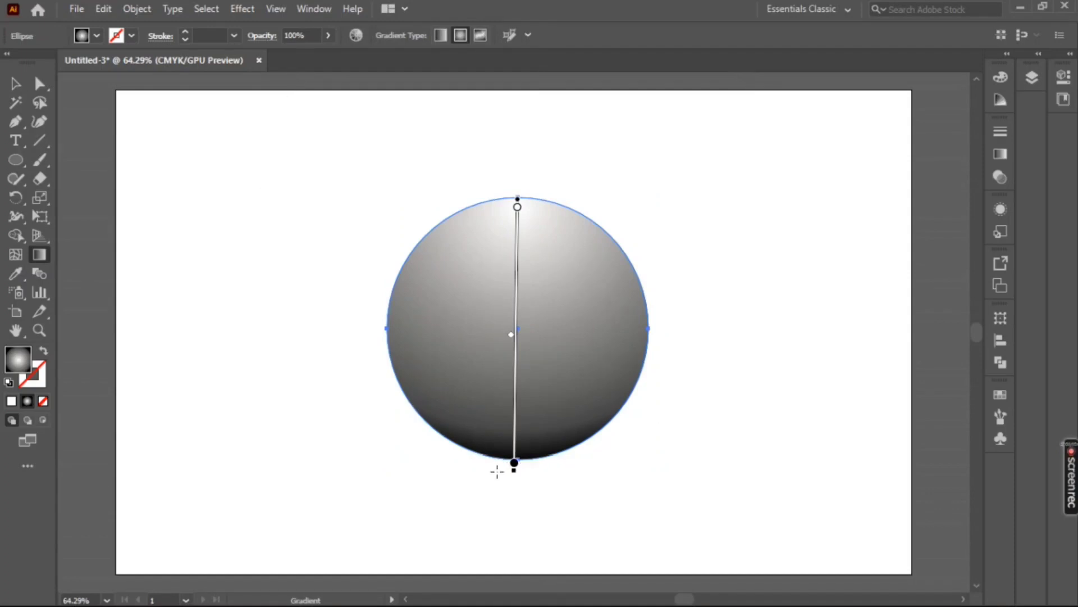
click(514, 463)
drag(515, 474, 516, 483)
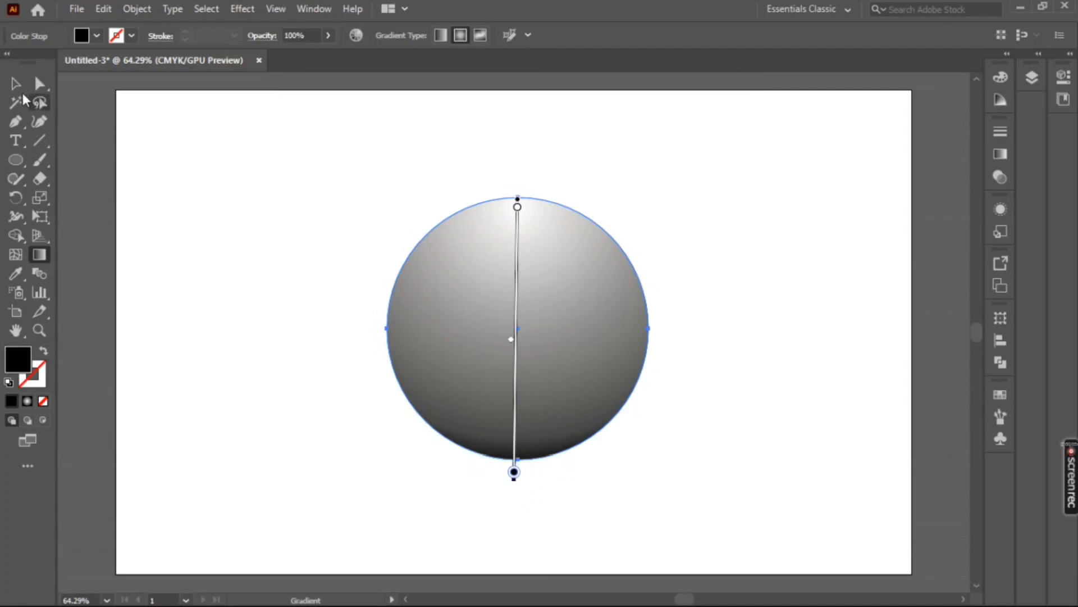
click(15, 83)
click(289, 306)
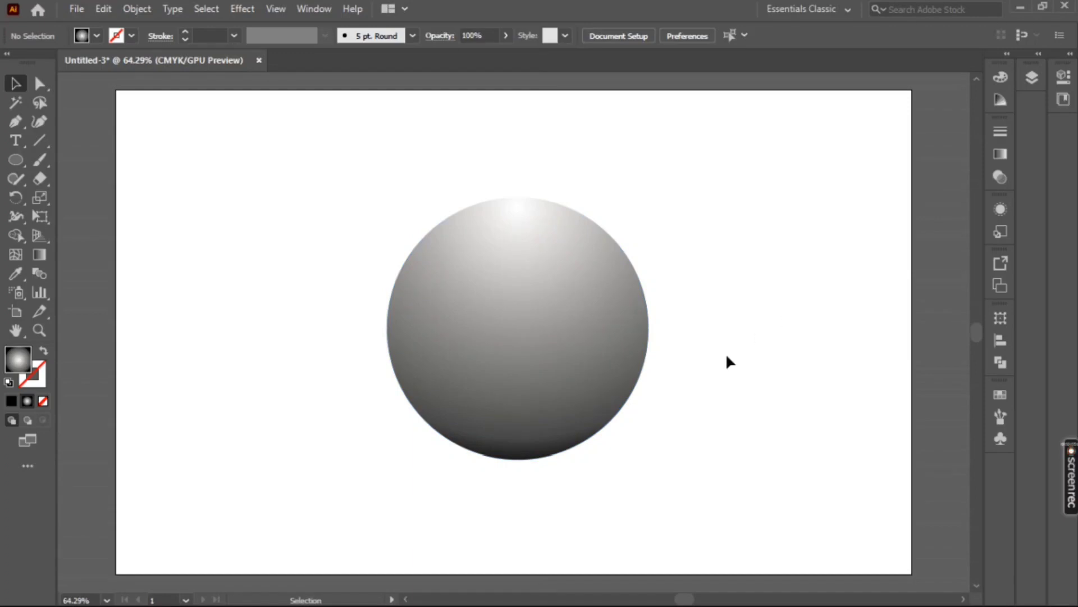
Change the circle's blend mode to a darkening one in the transparency settings
click(574, 349)
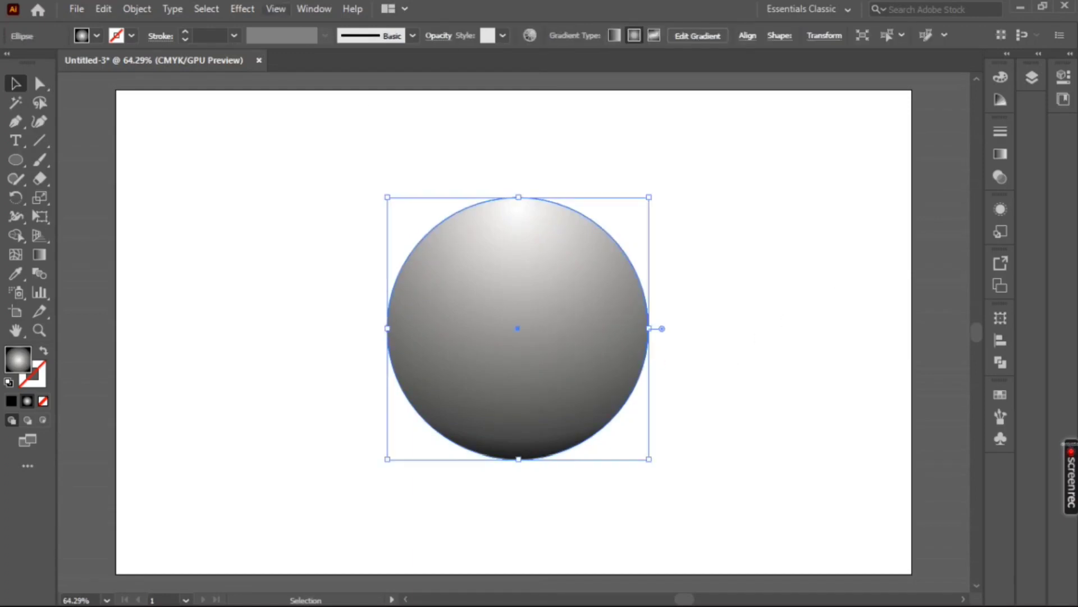
click(306, 10)
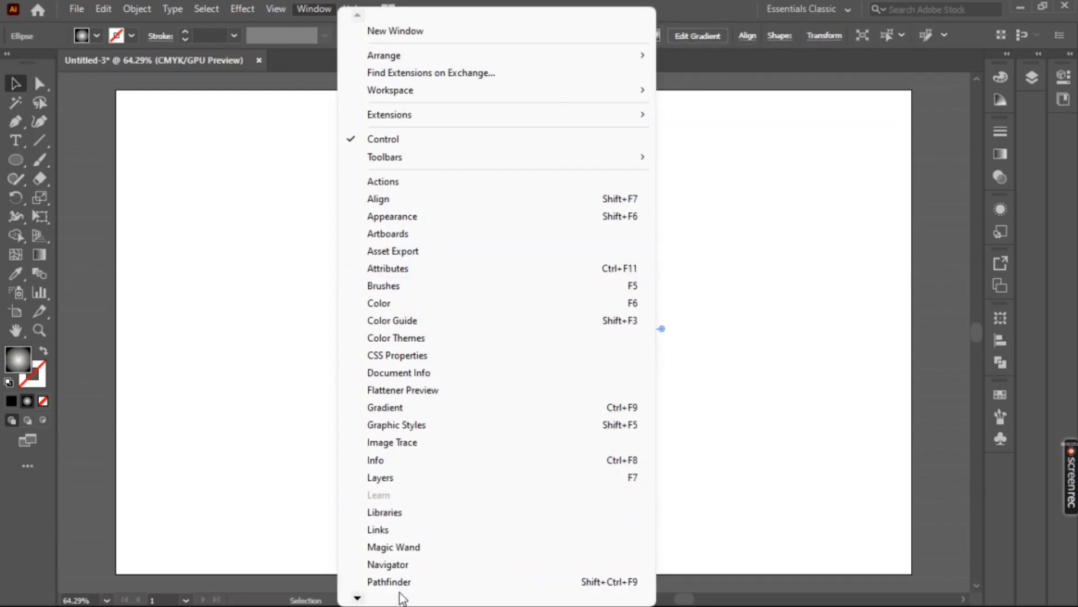
mouse_move(357, 597)
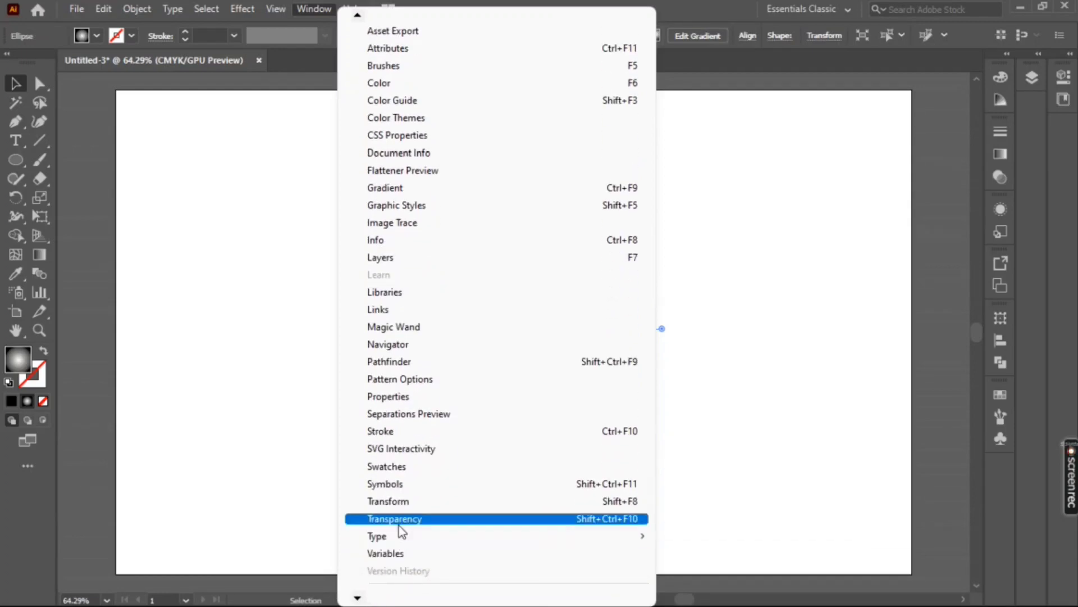
click(401, 520)
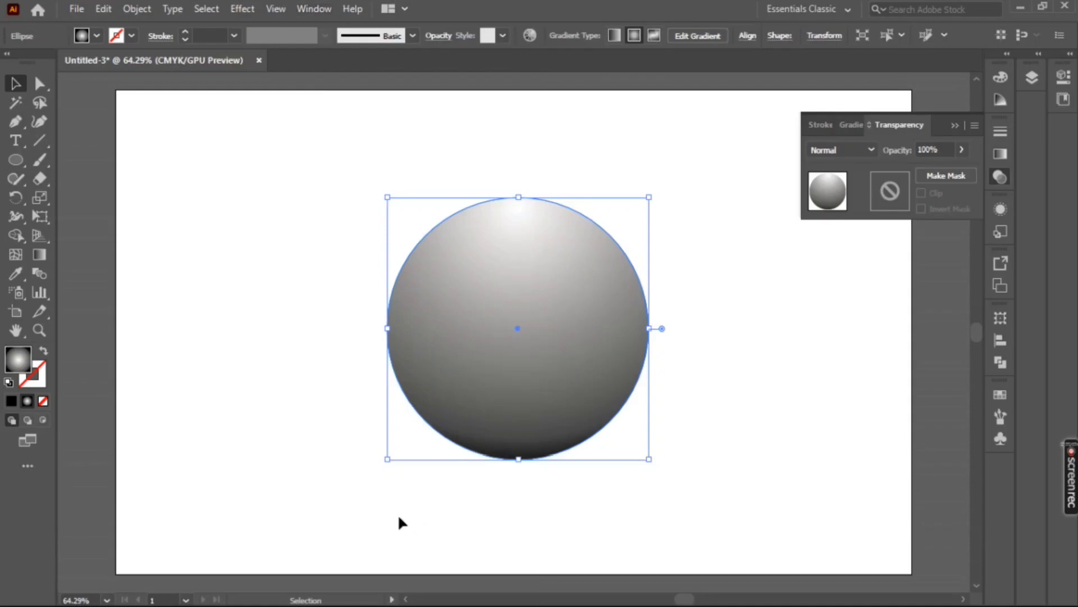
click(828, 146)
click(830, 204)
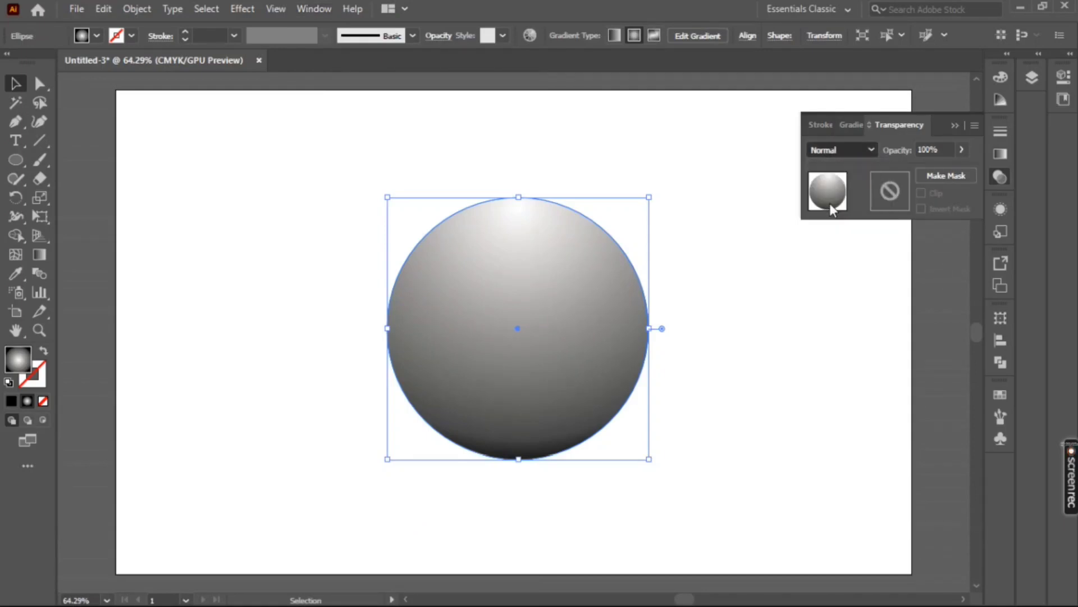
click(702, 270)
Copy the gradient circle and paste the duplicate directly in front of it
click(528, 355)
click(107, 8)
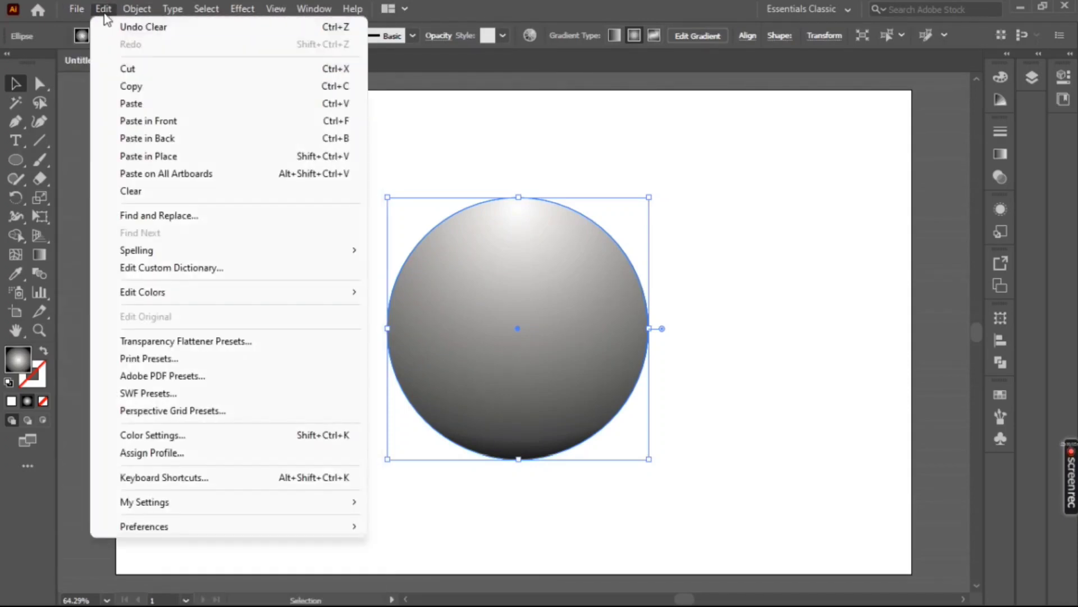
click(122, 88)
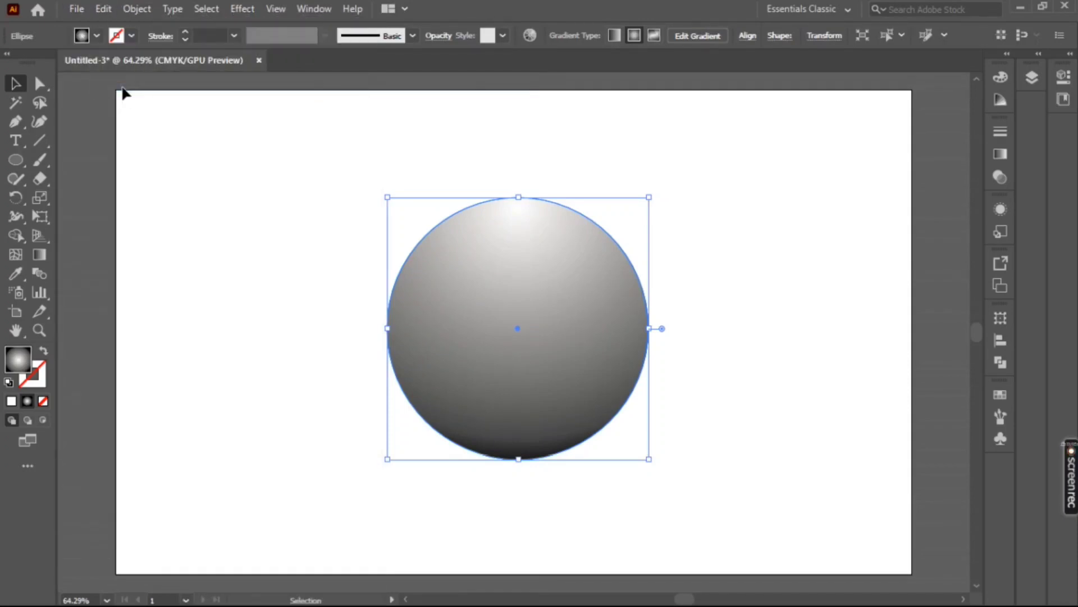
click(104, 8)
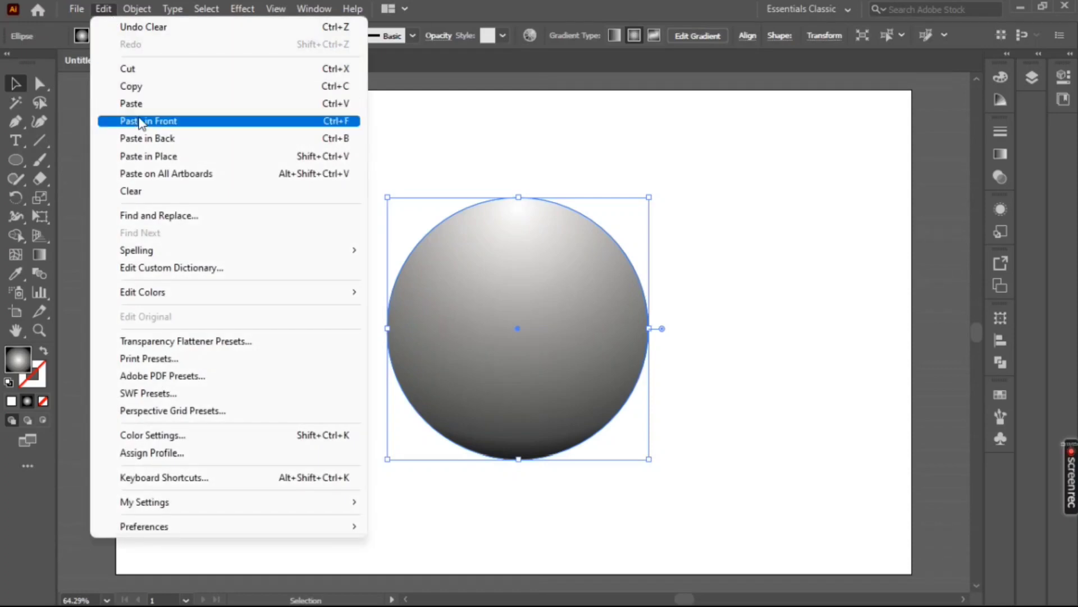
click(139, 121)
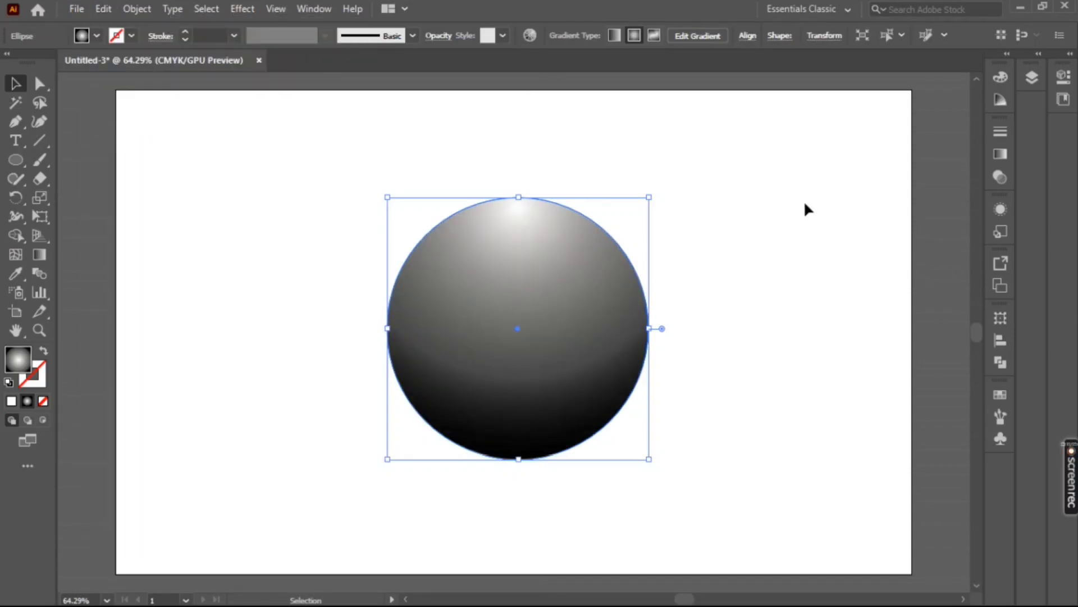
Give the front copy a reversed black-to-white radial gradient at 0°, with black in the centre
click(1001, 153)
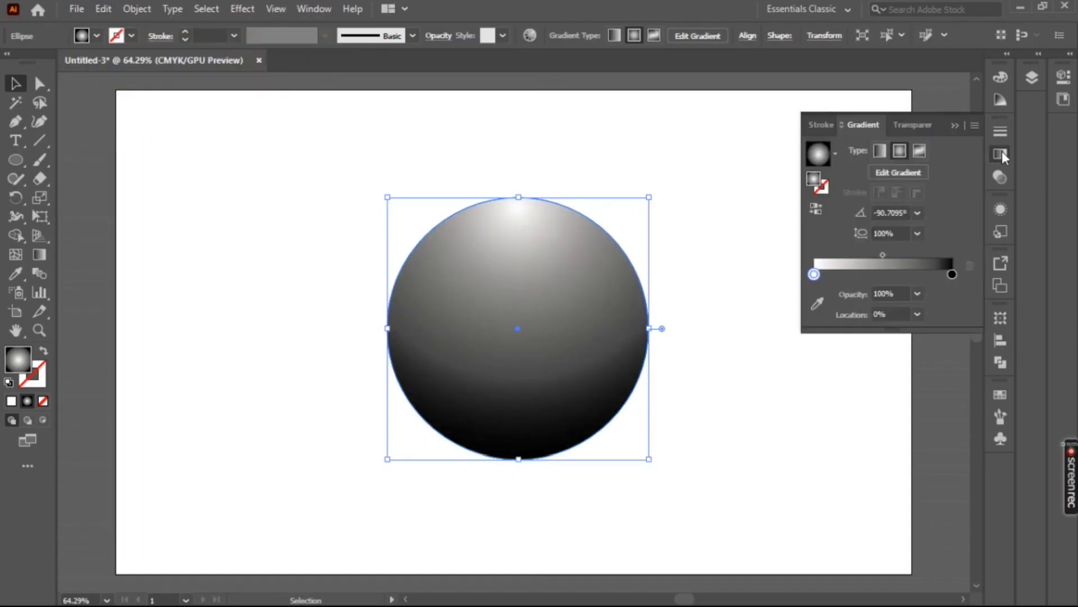
click(835, 153)
click(763, 180)
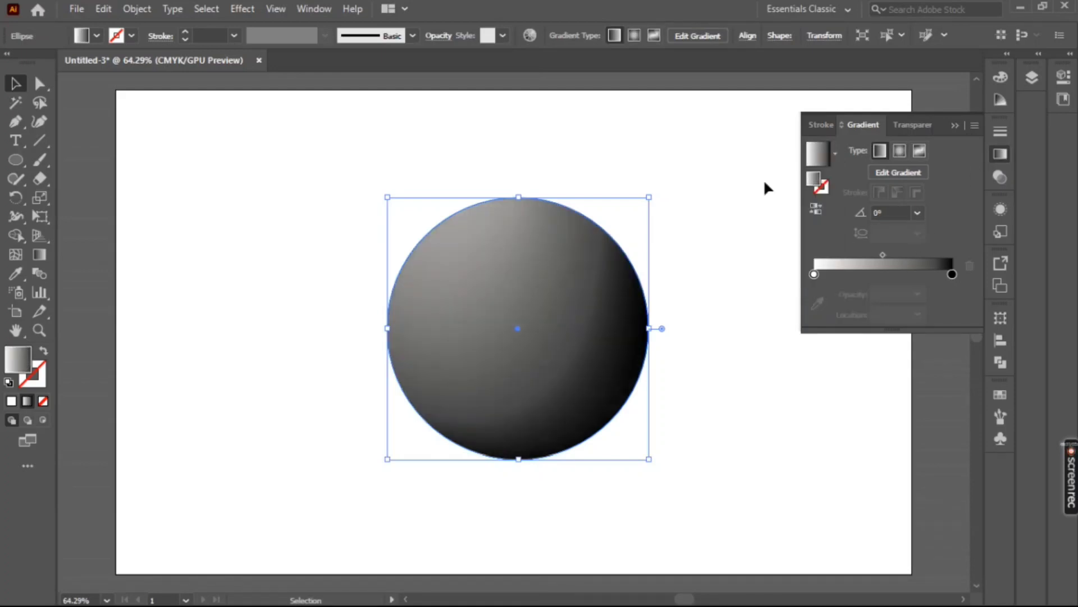
click(817, 209)
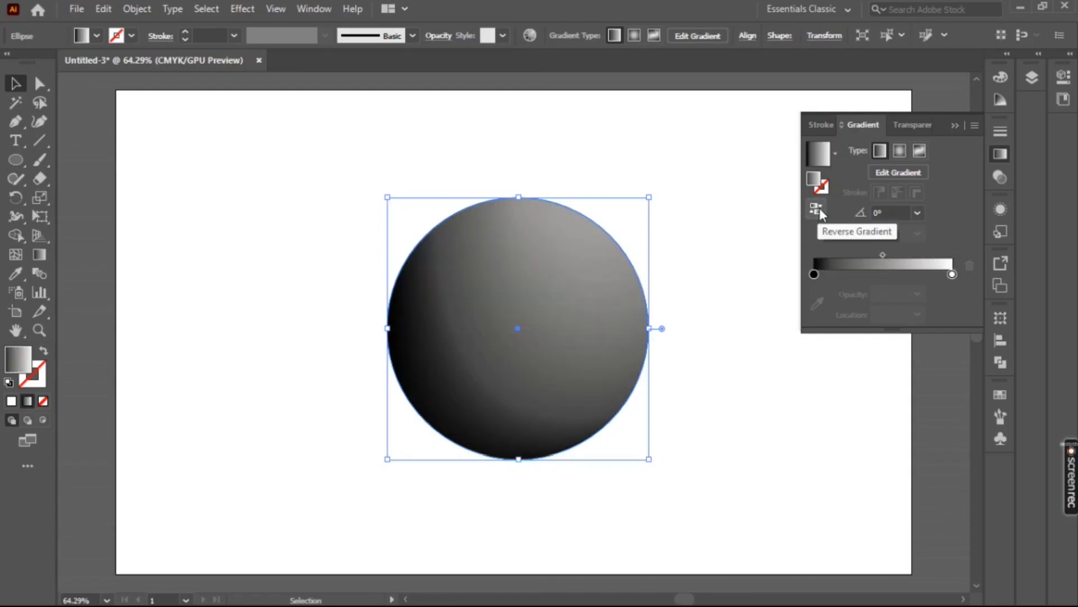
click(900, 152)
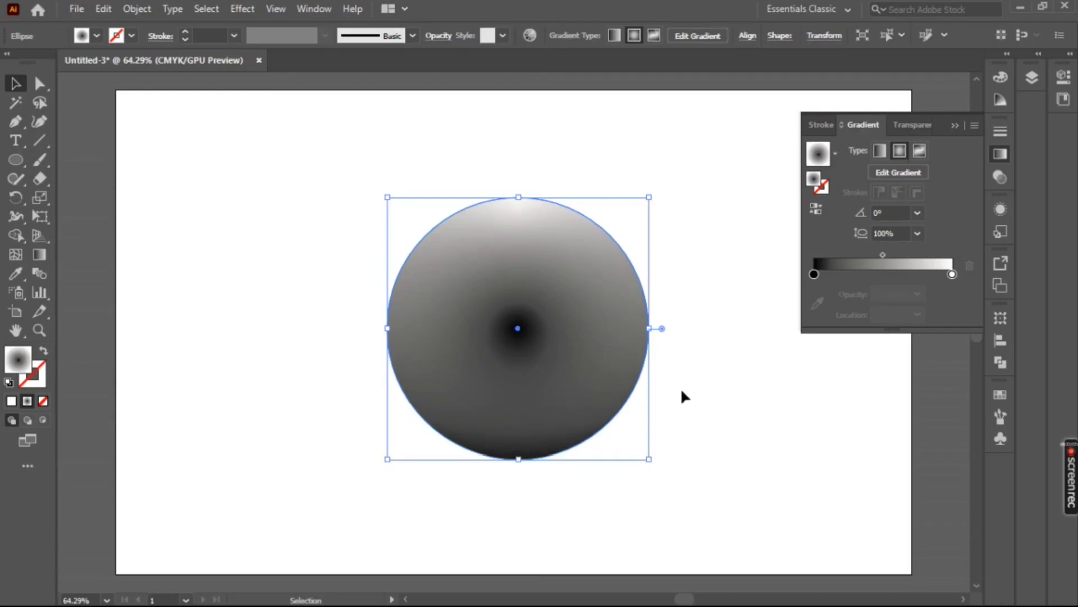
Set the opacity of the white outer gradient stop to 0%, keeping the gradient's midpoint at its default location
click(952, 274)
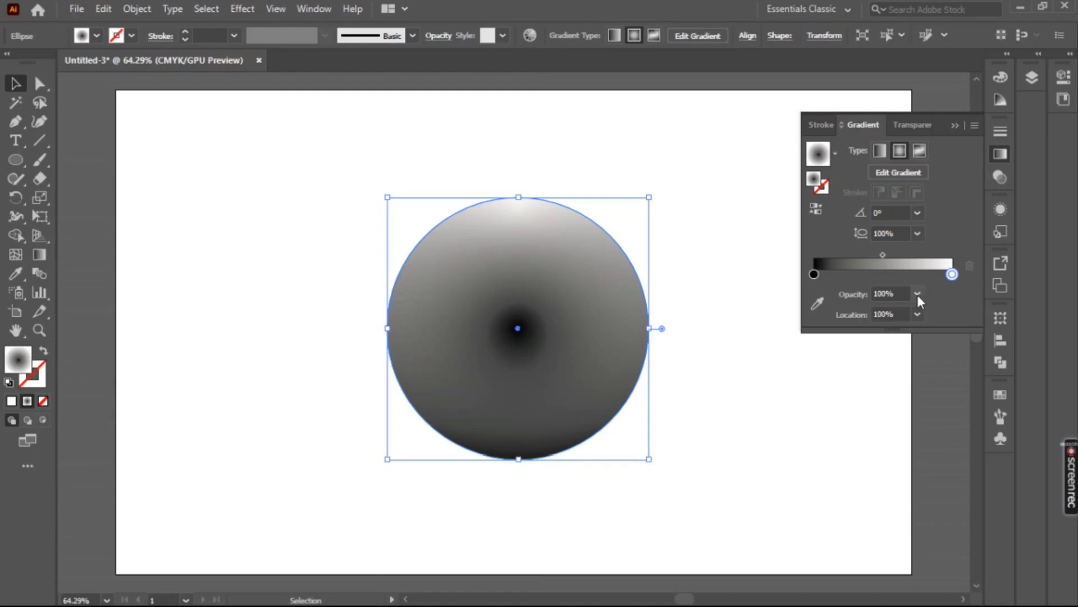
click(918, 294)
click(929, 309)
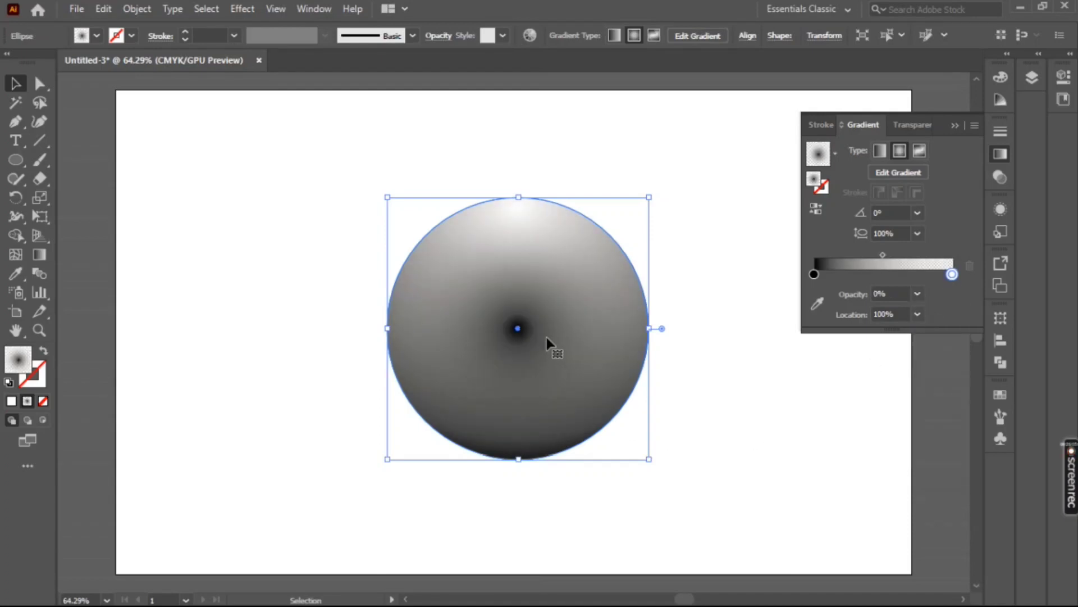
mouse_move(884, 256)
mouse_down()
mouse_move(847, 256)
mouse_move(871, 256)
mouse_up()
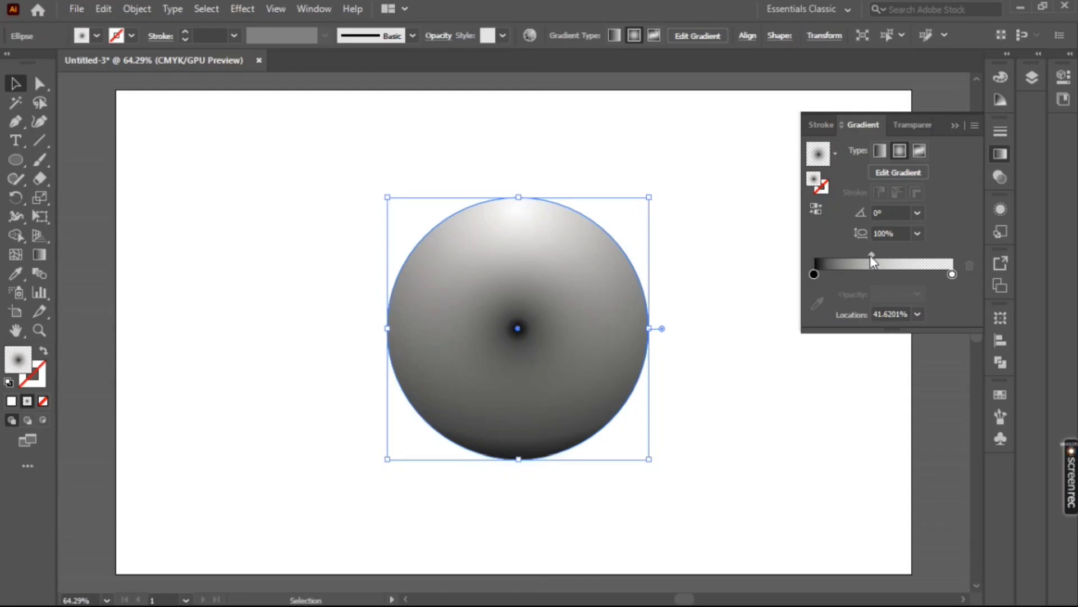
key(ctrl+z)
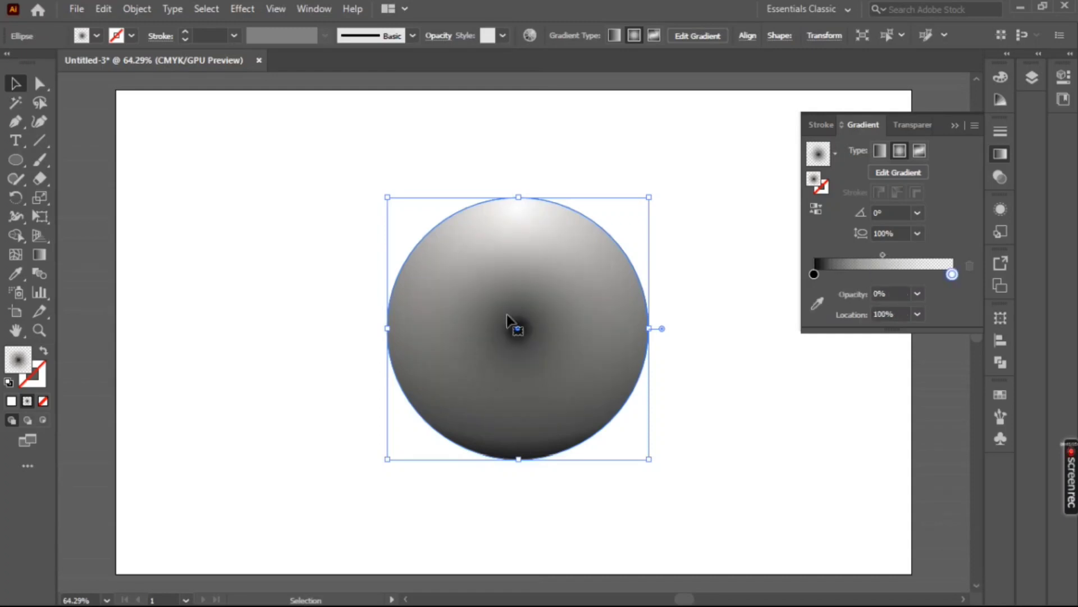
Squash the front copy into a thin, wide ellipse and centre it under the sphere as a shadow
drag(521, 197, 494, 469)
key(Right)
key(Up)
key(Right)
key(Up)
key(Right)
key(Right)
key(Up)
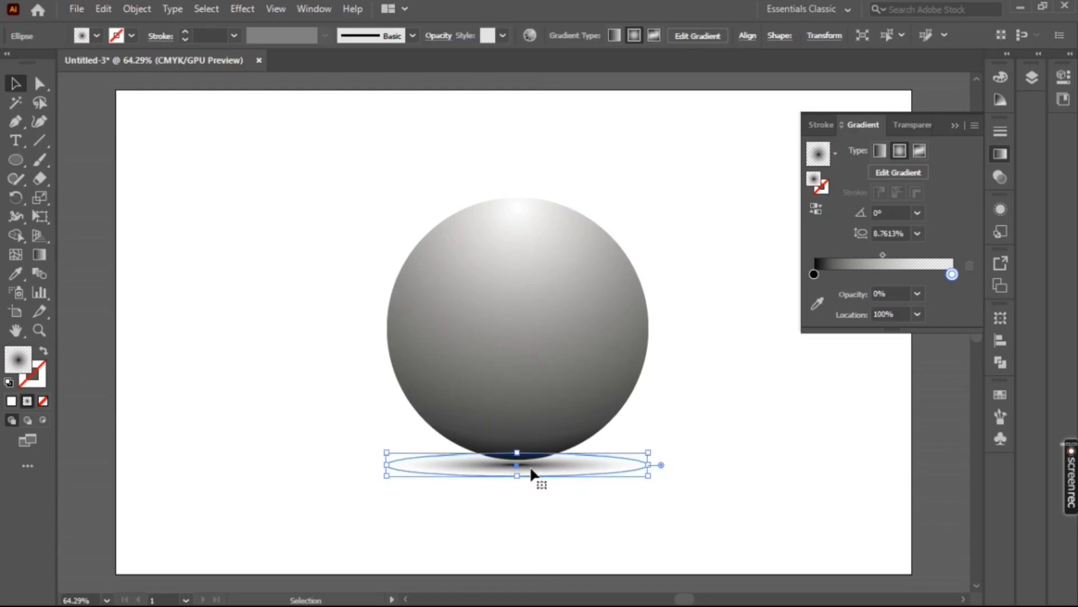
Send the shadow ellipse to the back, behind the sphere
right_click(530, 465)
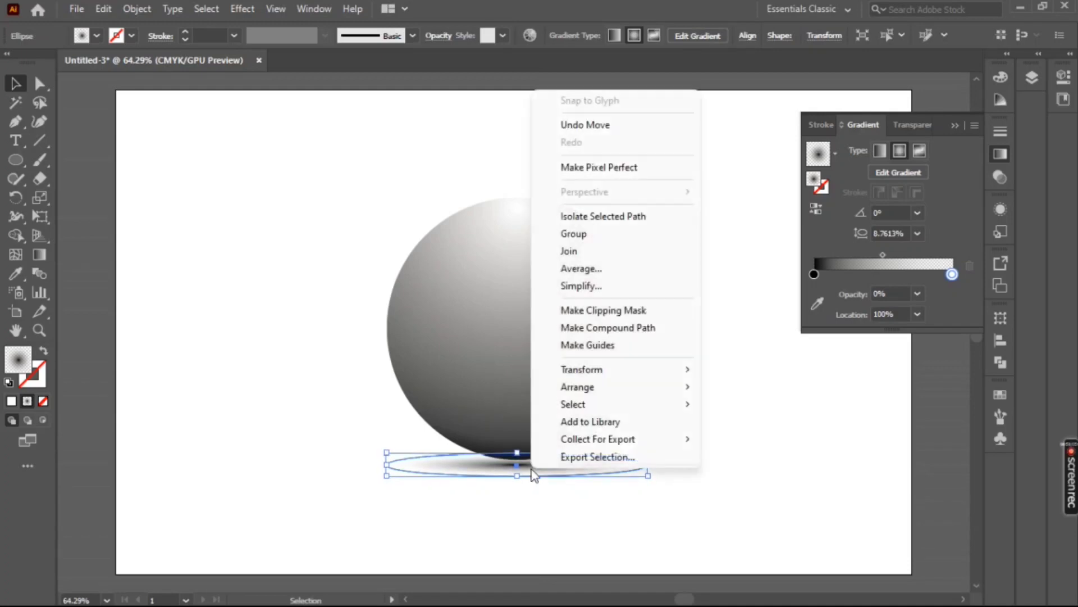
mouse_move(600, 393)
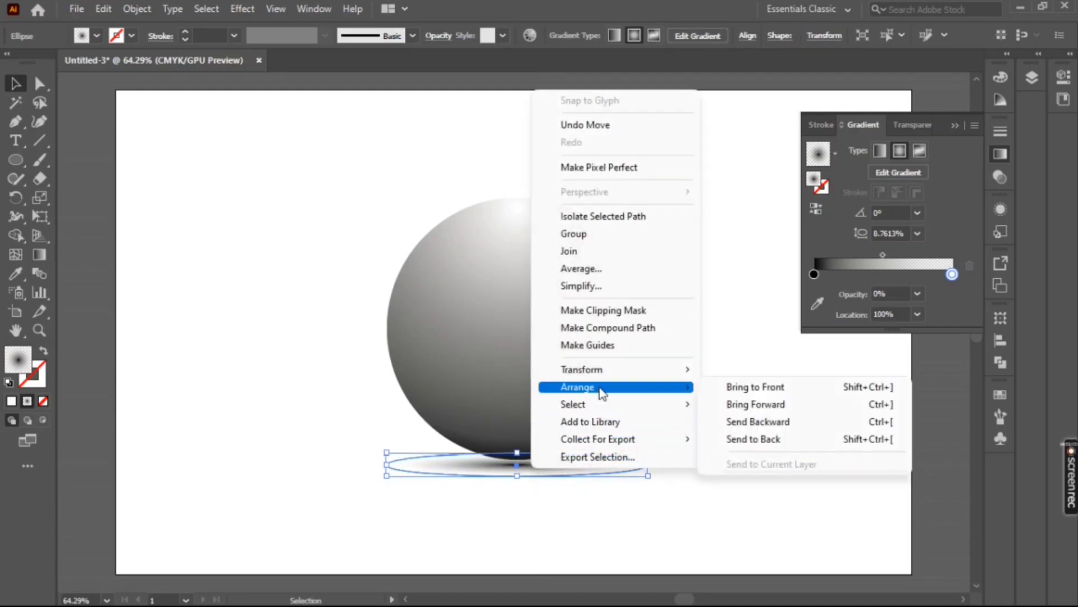
click(758, 440)
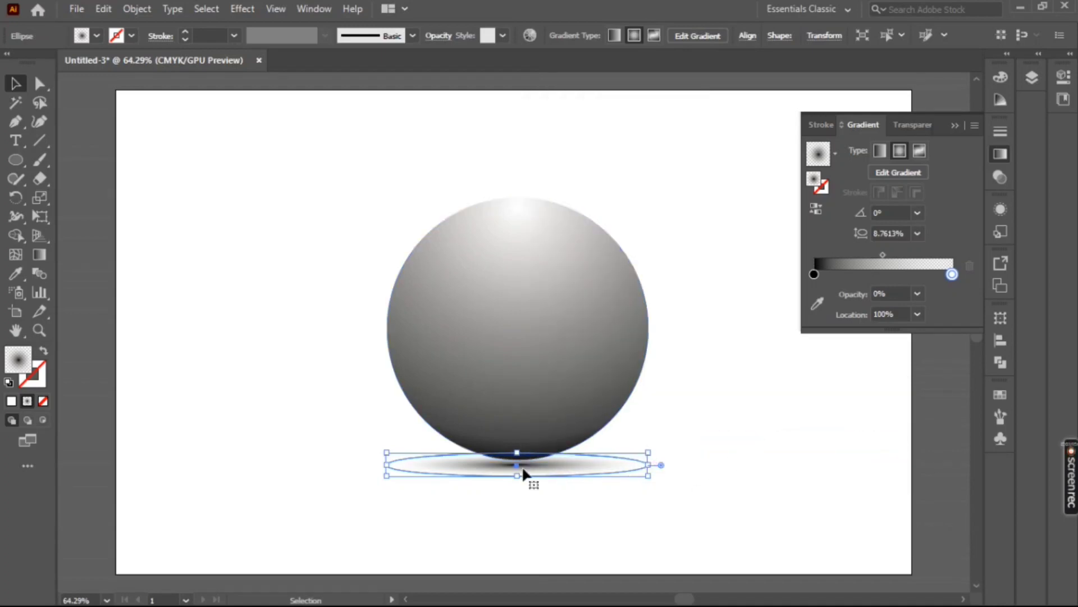
Nudge the shadow ellipse upward until it sits just beneath the sphere's base, then deselect it
key(Up)
key(Up)
key(Up)
key(Up)
key(Up)
key(Up)
key(Up)
key(Up)
key(Up)
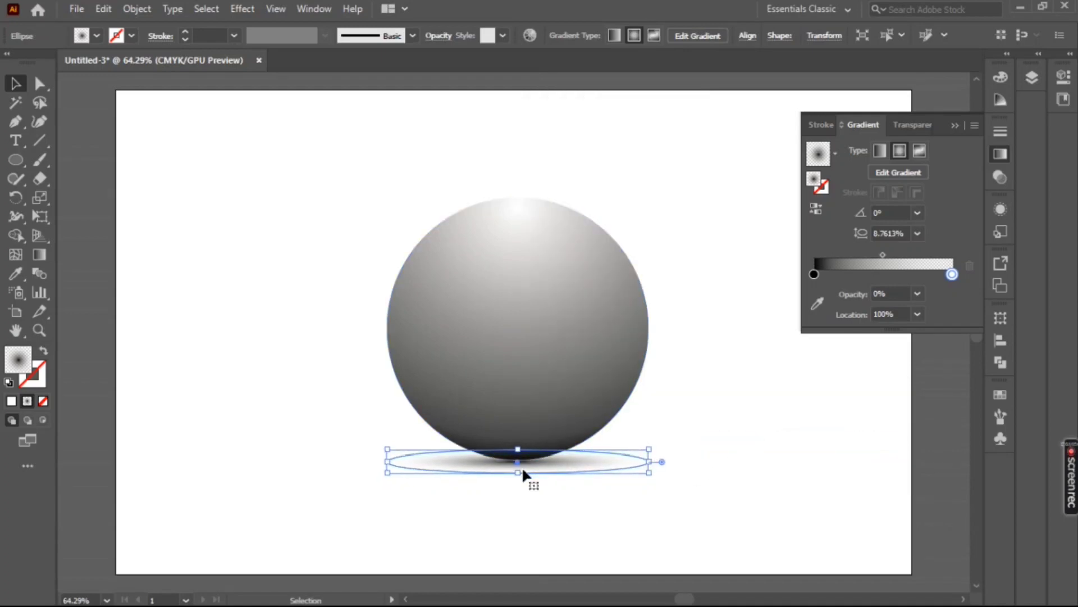
key(Down)
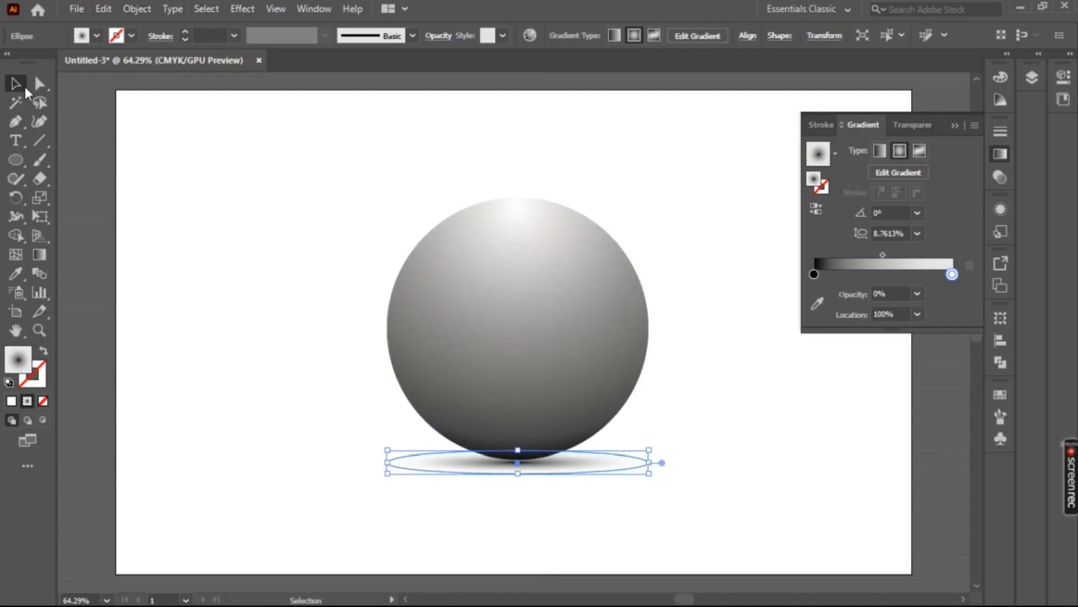
click(132, 117)
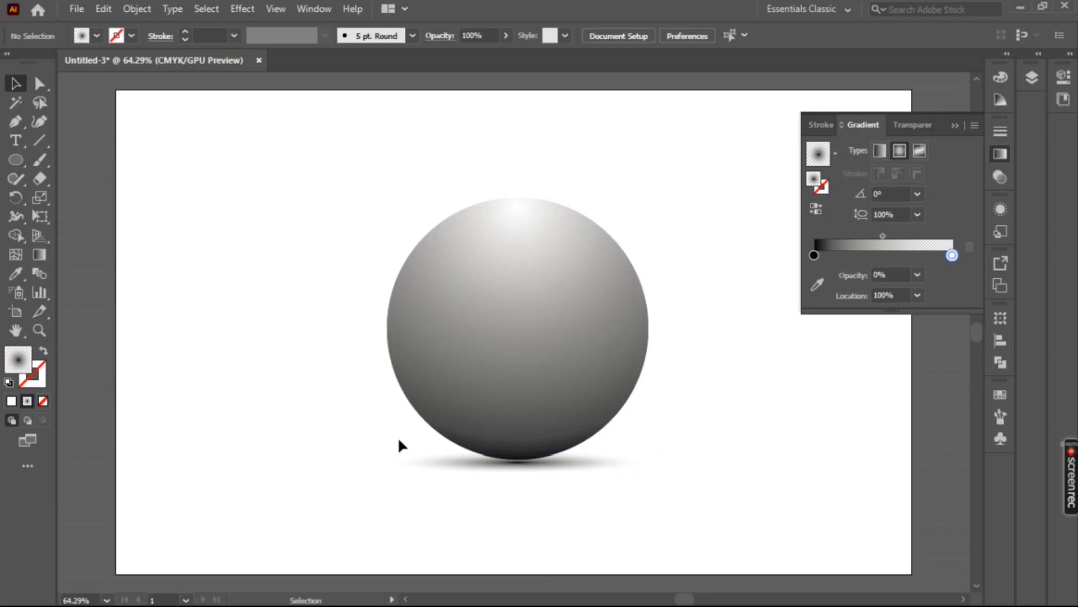
Apply a Gaussian Blur with a 2-pixel radius to the shadow ellipse under the sphere, then deselect it
click(440, 462)
click(276, 9)
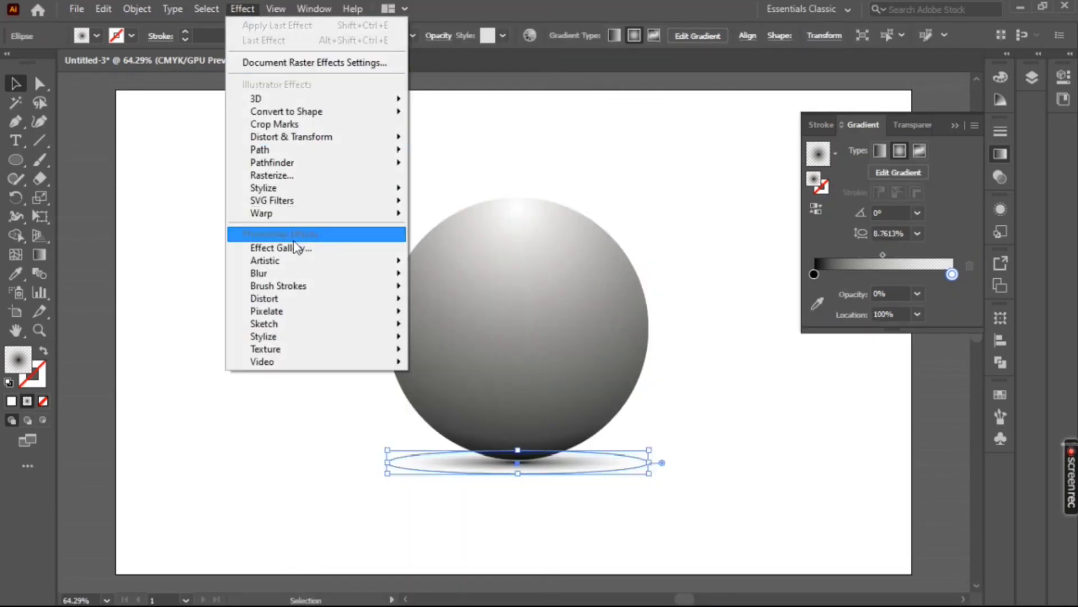
mouse_move(293, 274)
click(459, 280)
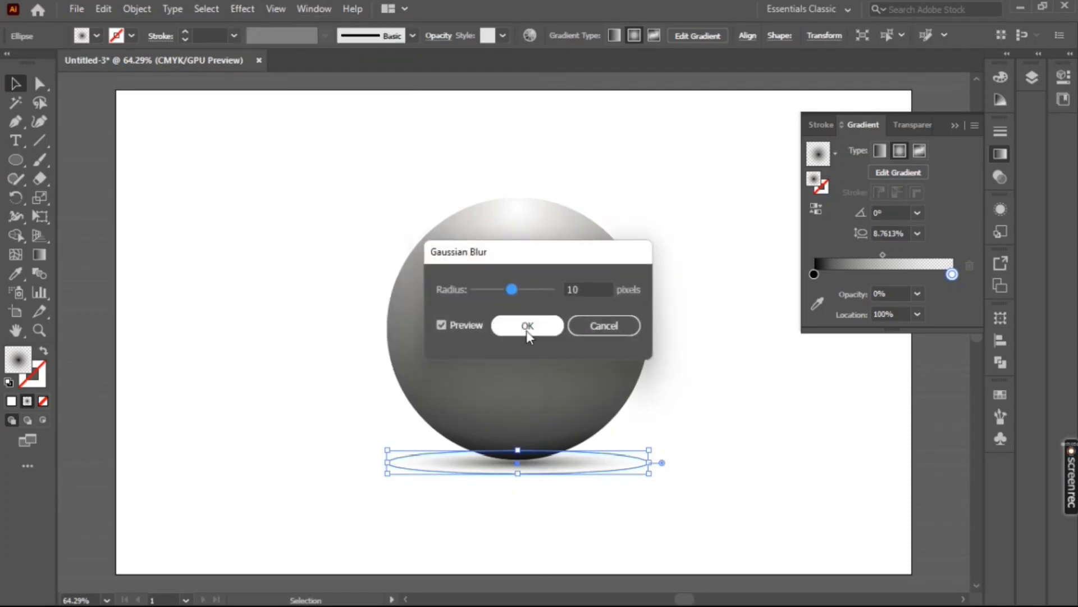
click(587, 288)
key(BackSpace)
key(BackSpace)
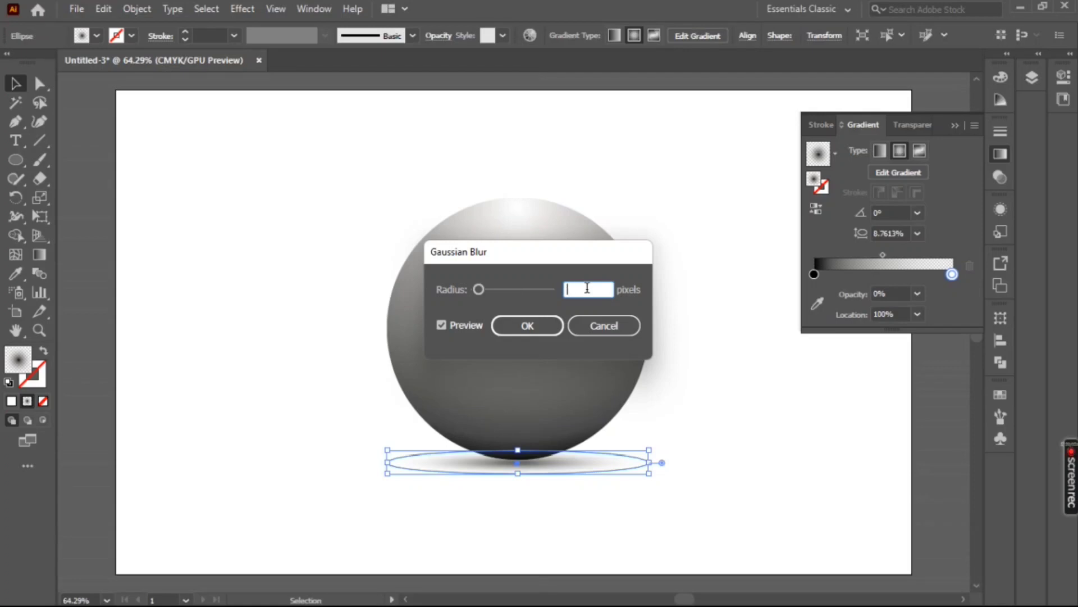
text(2)
key(Return)
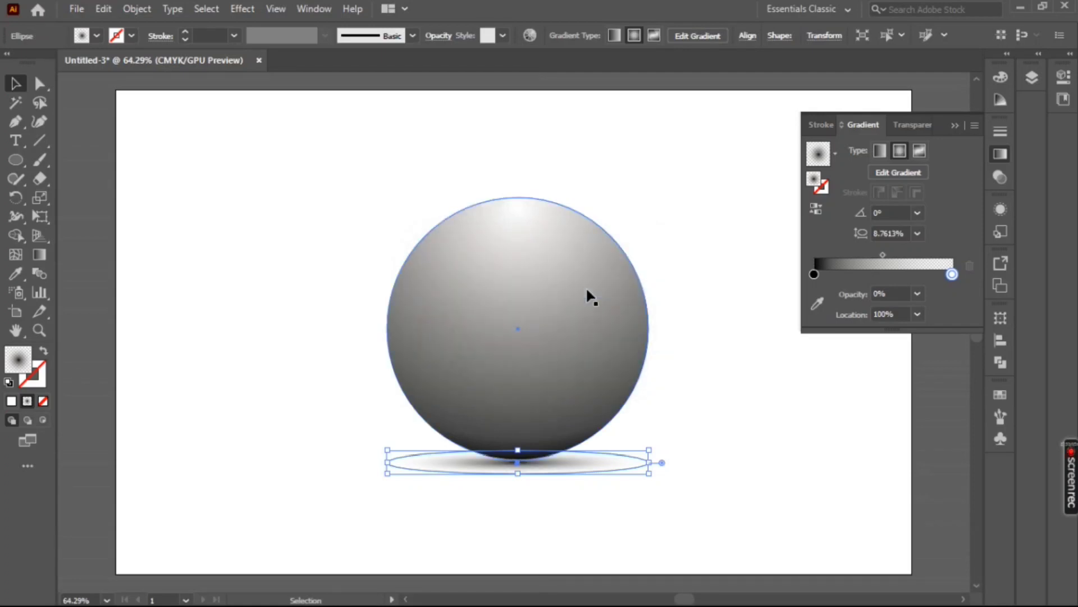
click(278, 410)
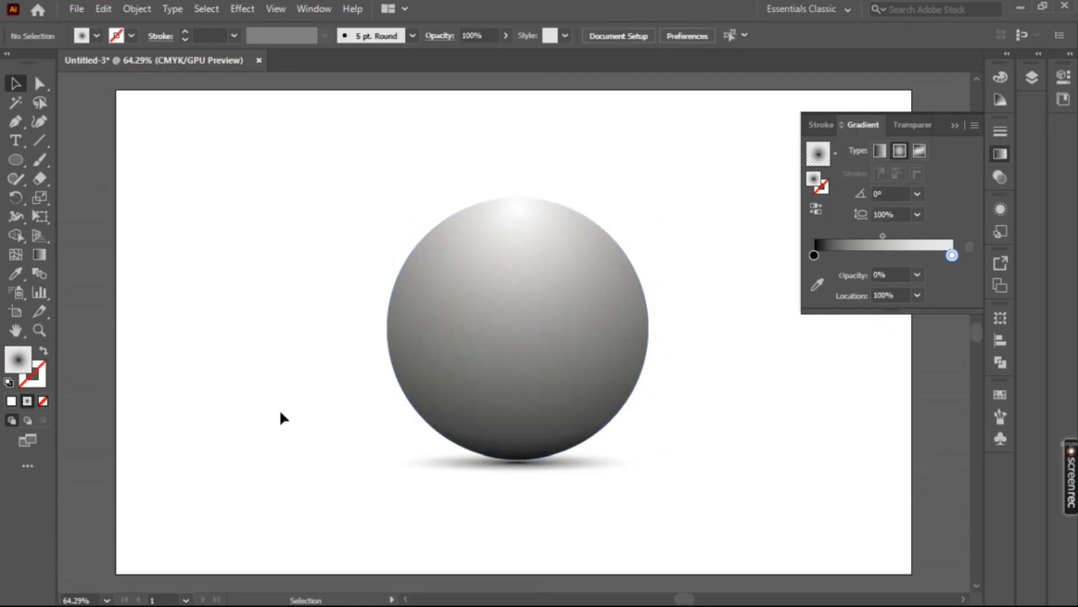
Nudge the shadow ellipse slightly right and up so it sits snugly under the sphere's base, then deselect it
click(573, 473)
key(Right)
key(Up)
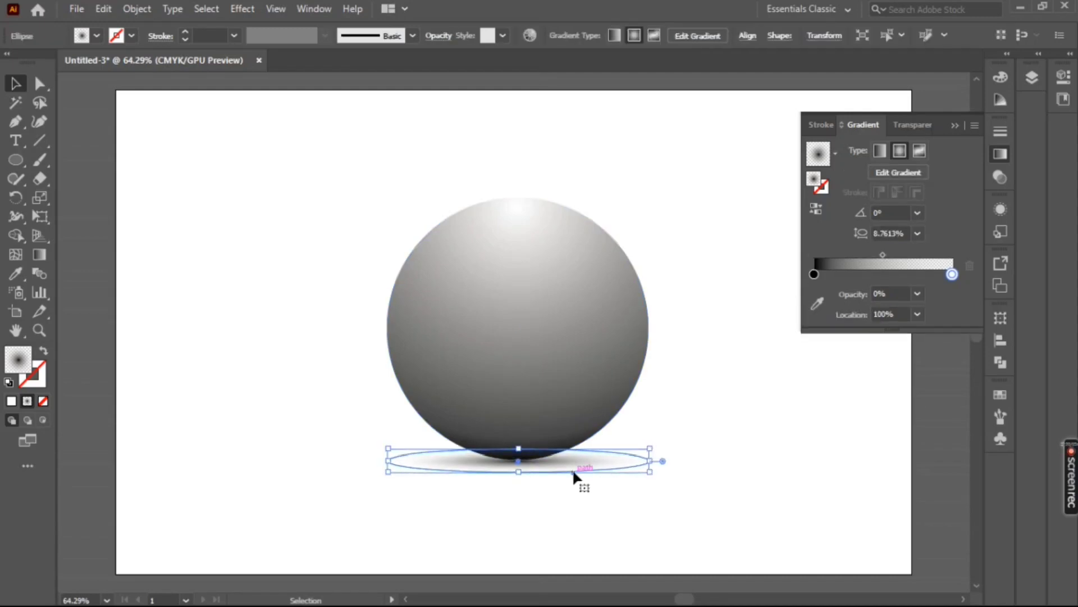
key(Up)
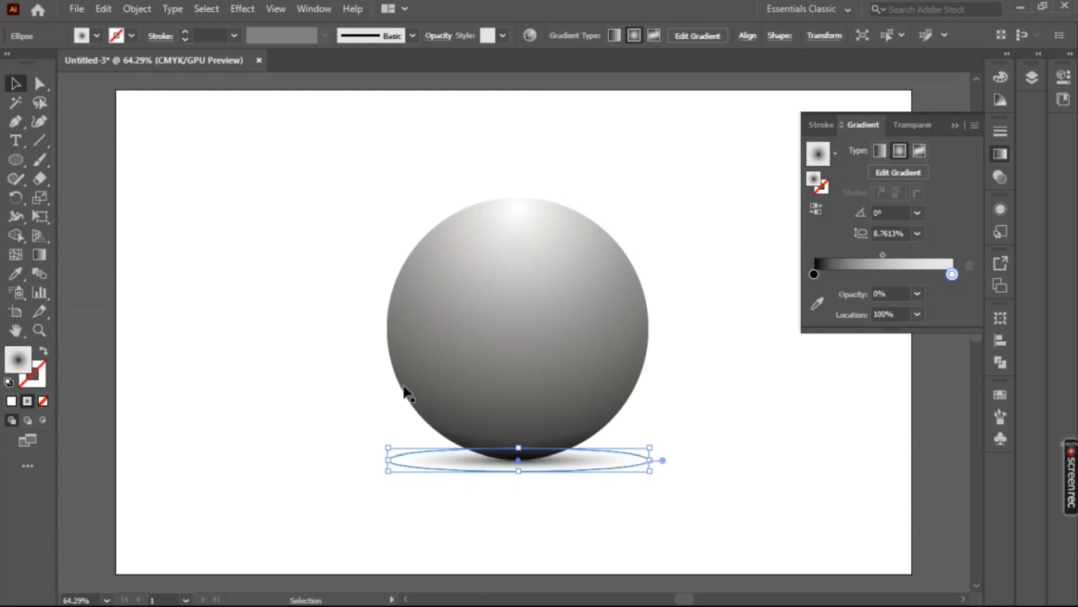
click(313, 332)
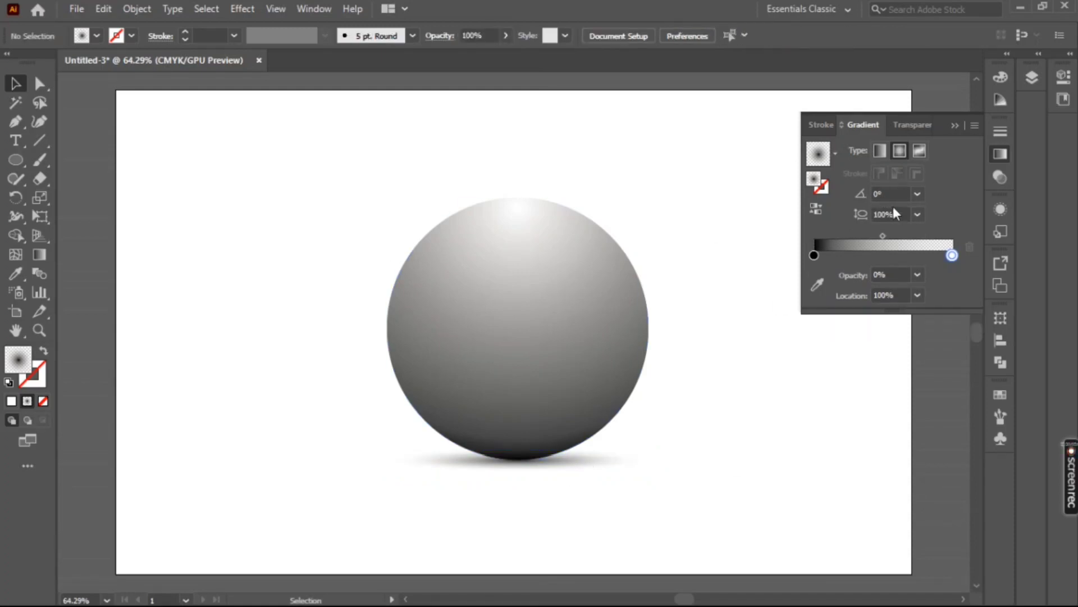
Duplicate the sphere together with its shadow and move the copy to the left, clear of the original
click(955, 125)
drag(305, 143, 747, 575)
key(a)
key(v)
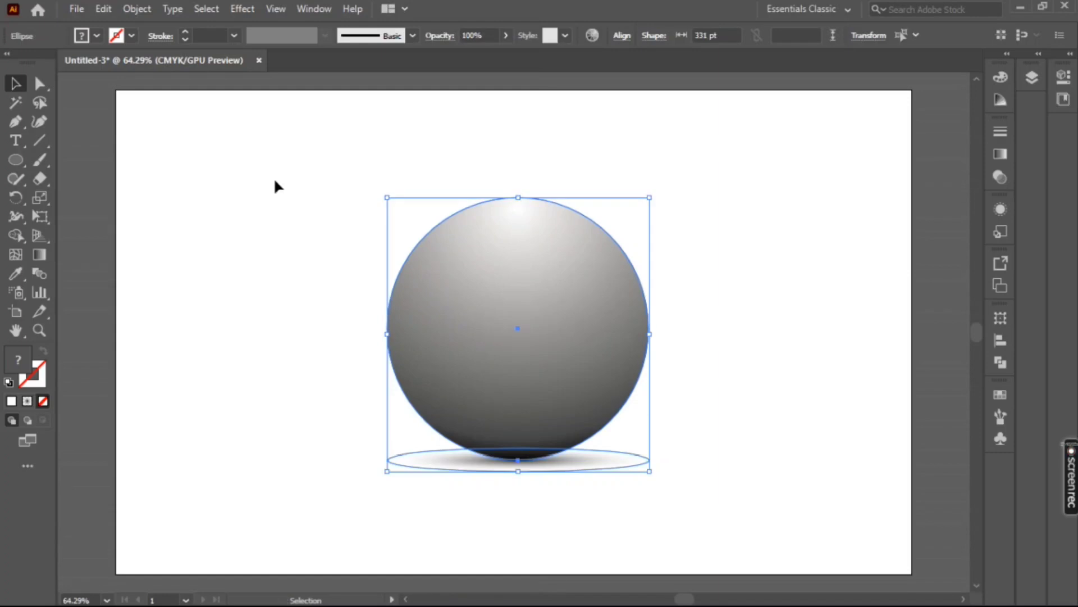
click(103, 9)
click(118, 87)
click(103, 9)
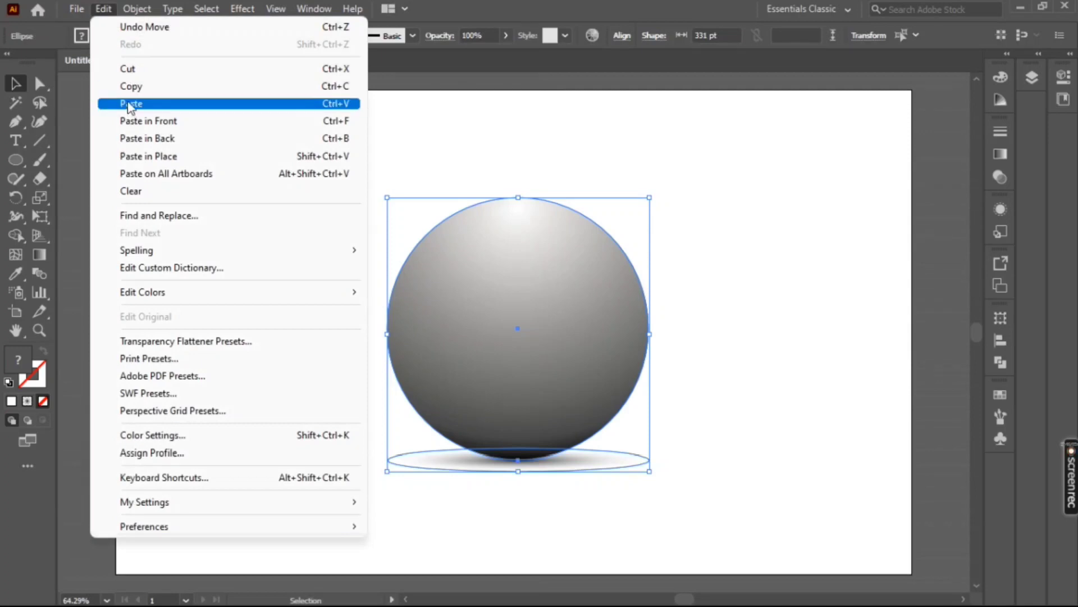
click(131, 103)
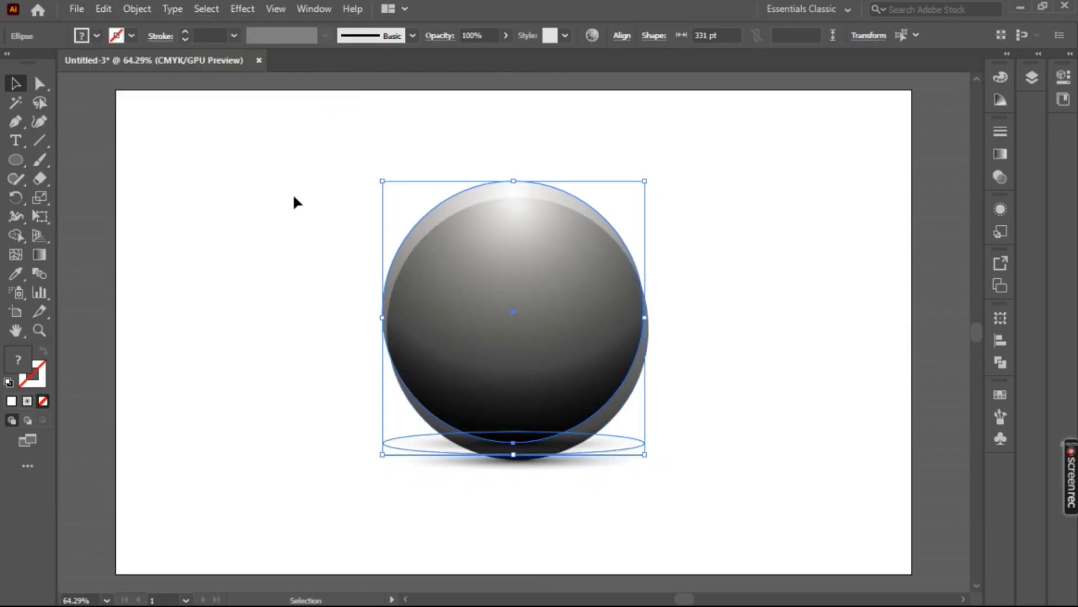
drag(511, 315, 220, 334)
Move the original sphere together with its shadow into the right half of the artboard
drag(518, 346, 715, 359)
key(ctrl+z)
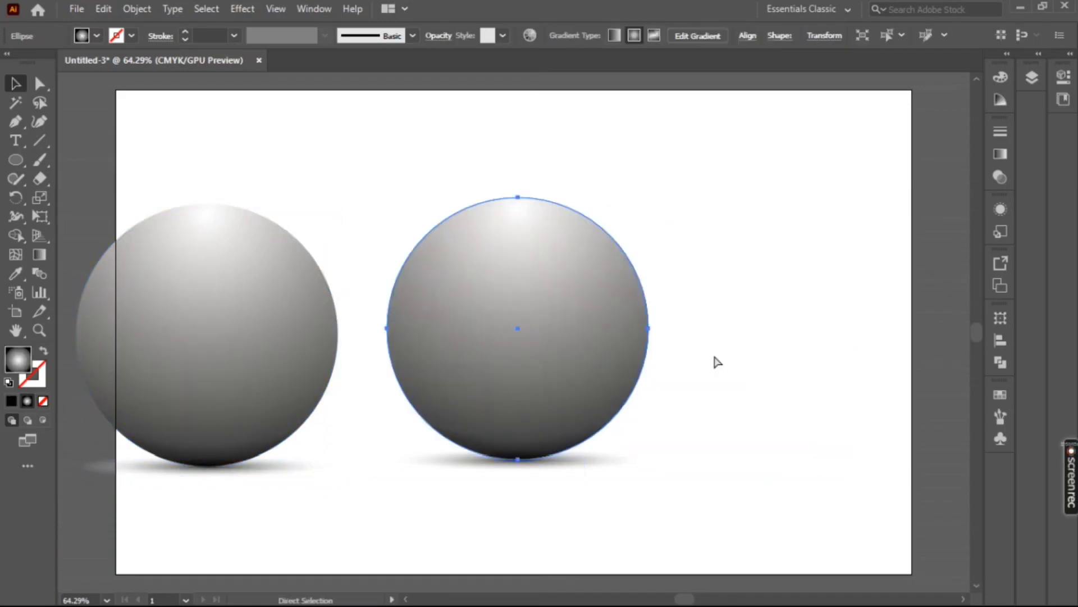
drag(302, 177, 582, 467)
click(441, 169)
drag(441, 165, 587, 486)
drag(488, 348, 621, 336)
click(450, 499)
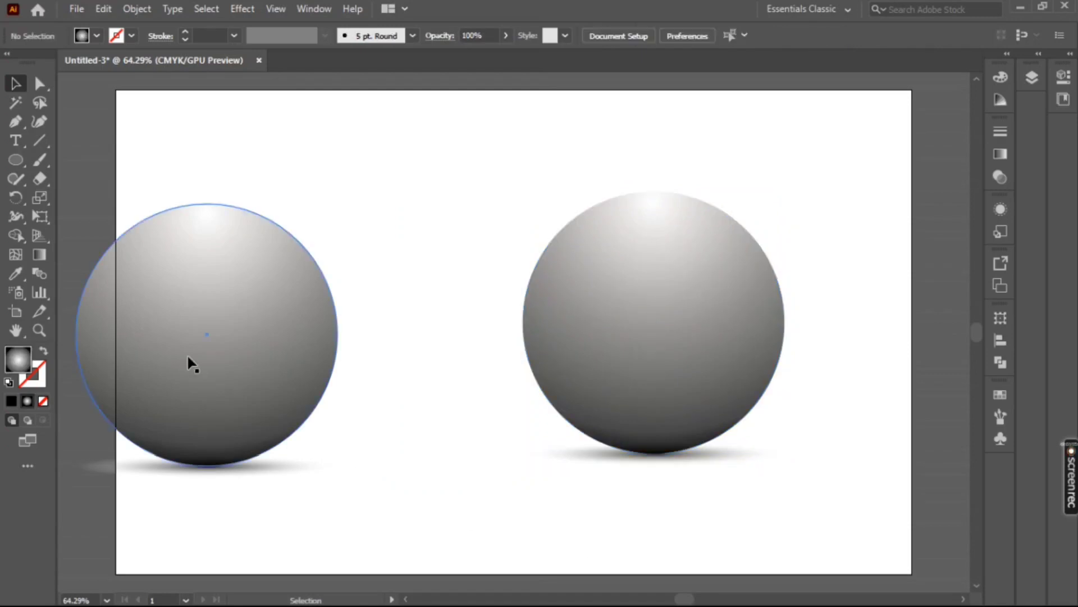
Shift the copied sphere and its shadow to the right until they lie fully on the artboard
drag(129, 131, 346, 478)
drag(234, 383, 307, 387)
click(520, 490)
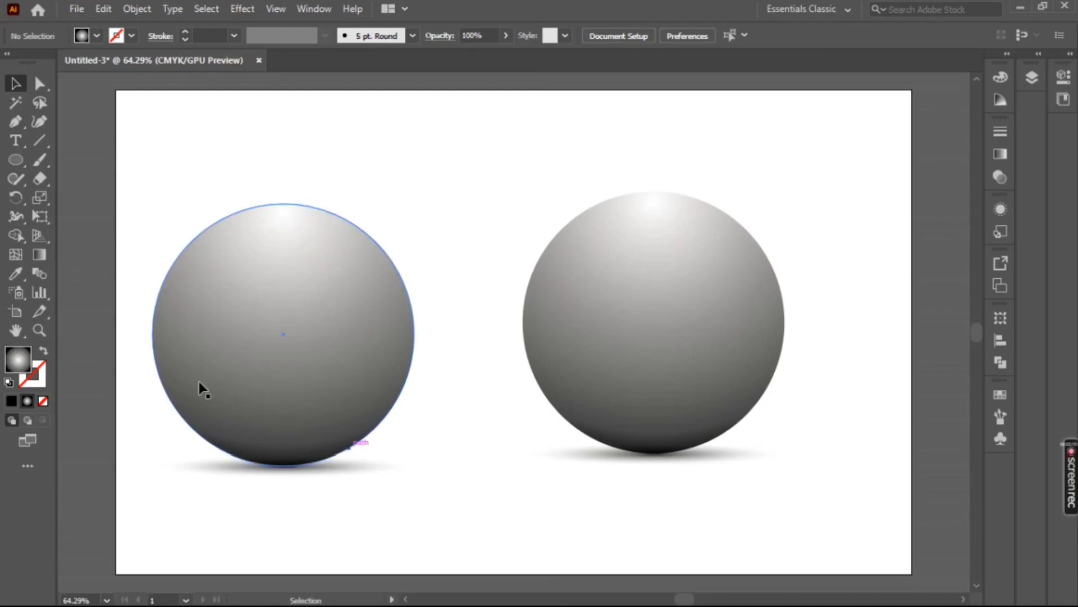
Draw a rectangle that covers the whole artboard as a background
click(15, 160)
click(72, 163)
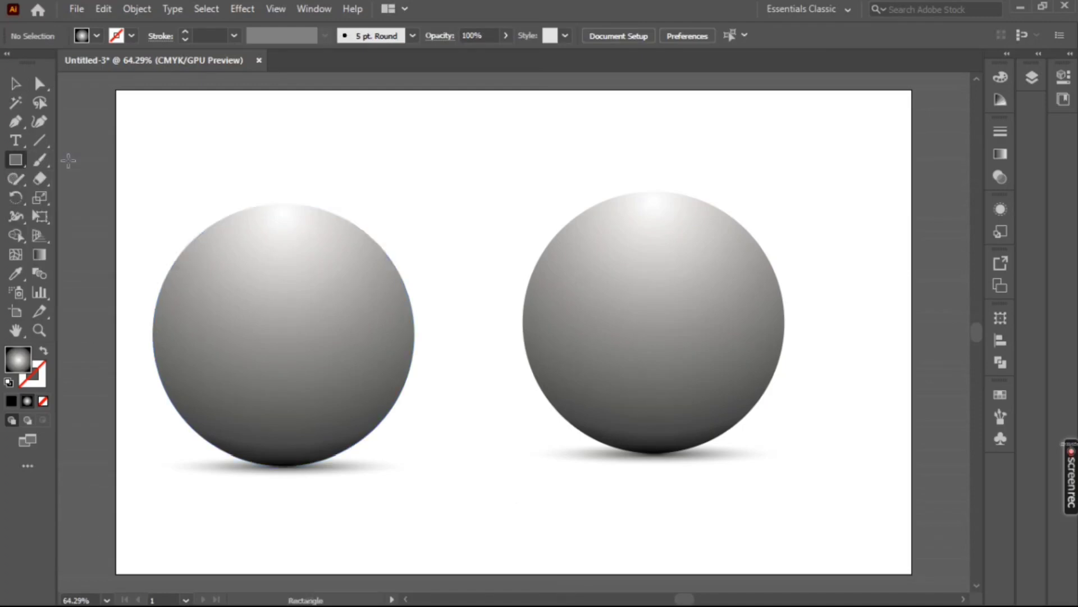
drag(114, 88, 907, 471)
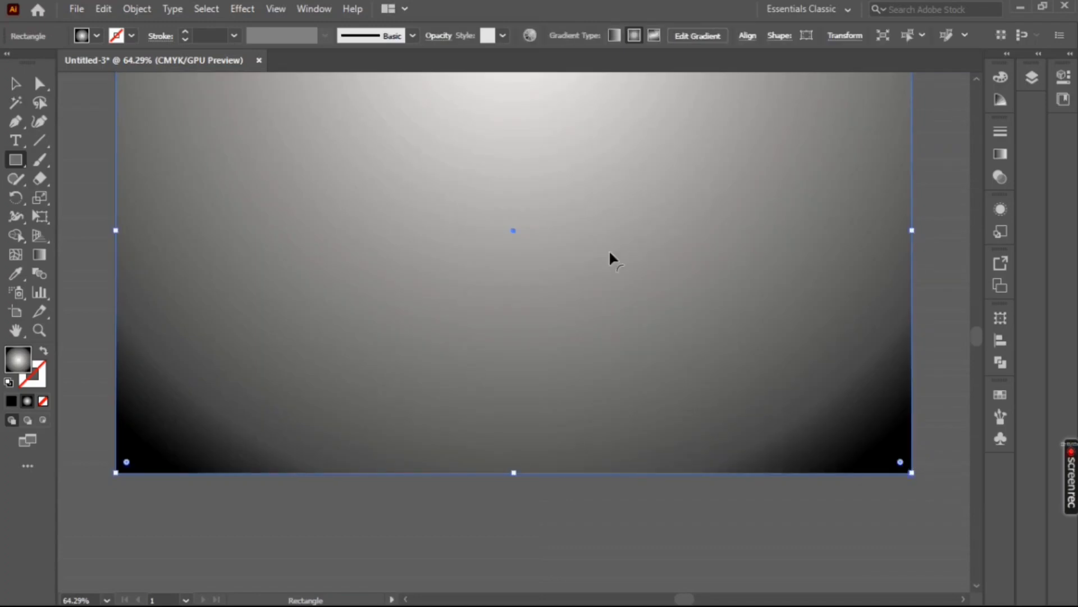
Change the background rectangle's fill to a linear gradient running from white on the left to black on the right
mouse_move(974, 329)
mouse_down()
mouse_move(974, 313)
mouse_move(975, 324)
mouse_up()
click(1003, 157)
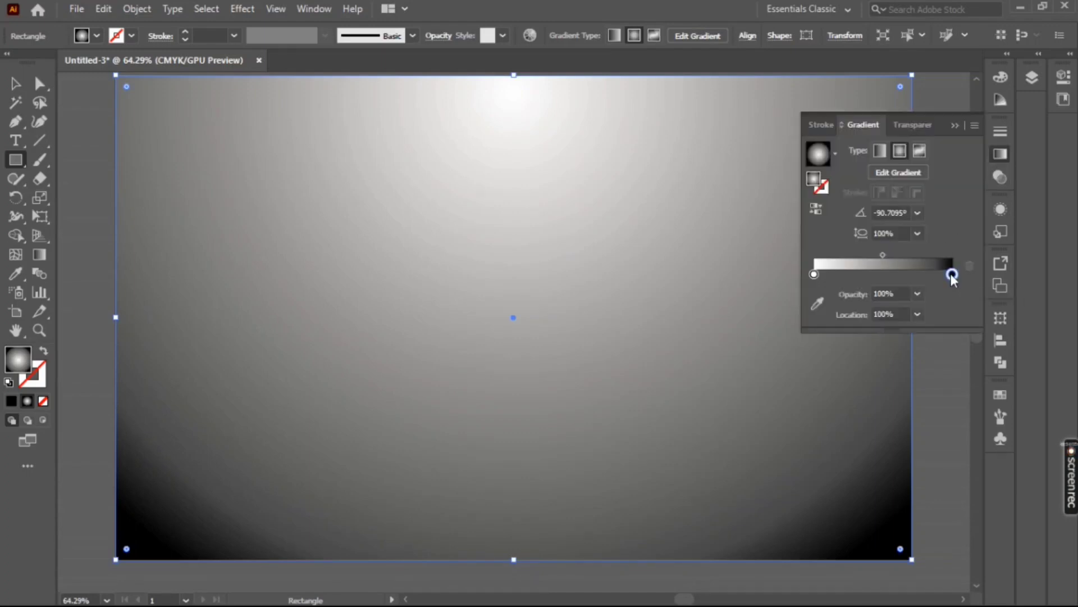
click(819, 209)
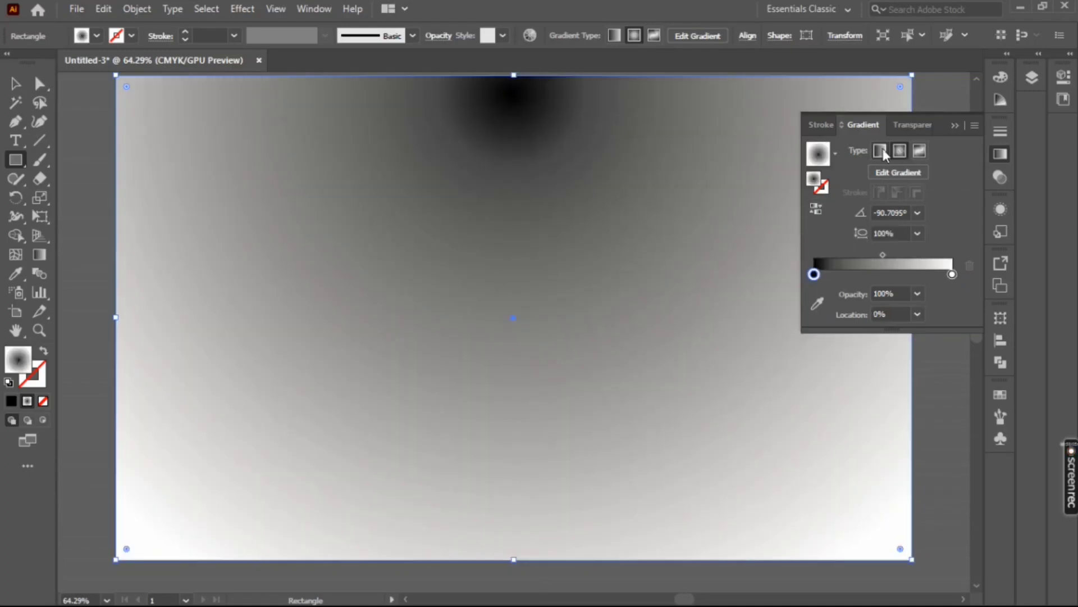
click(881, 150)
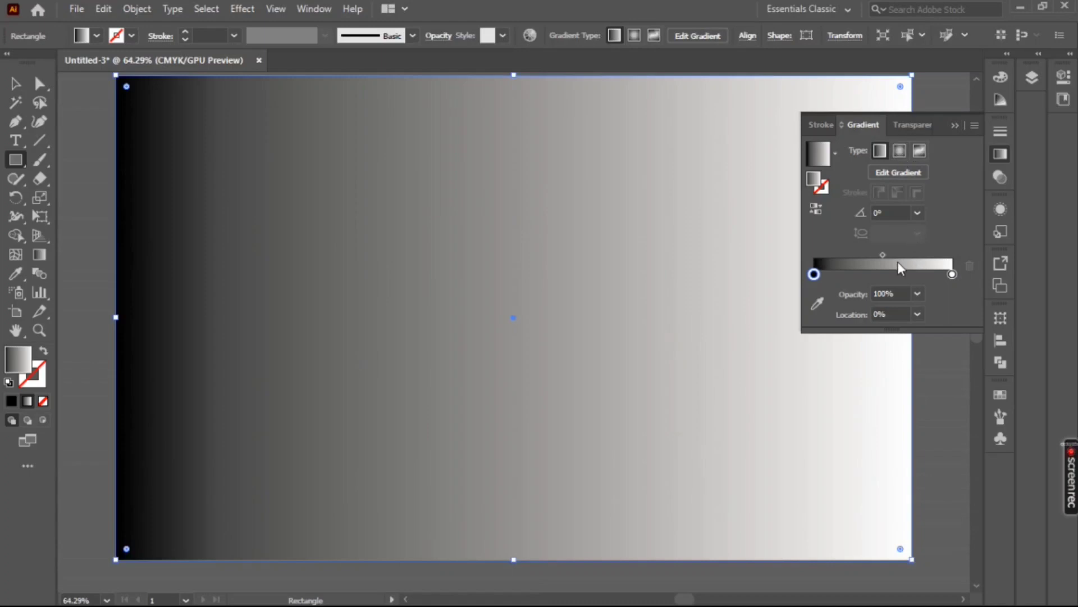
click(817, 209)
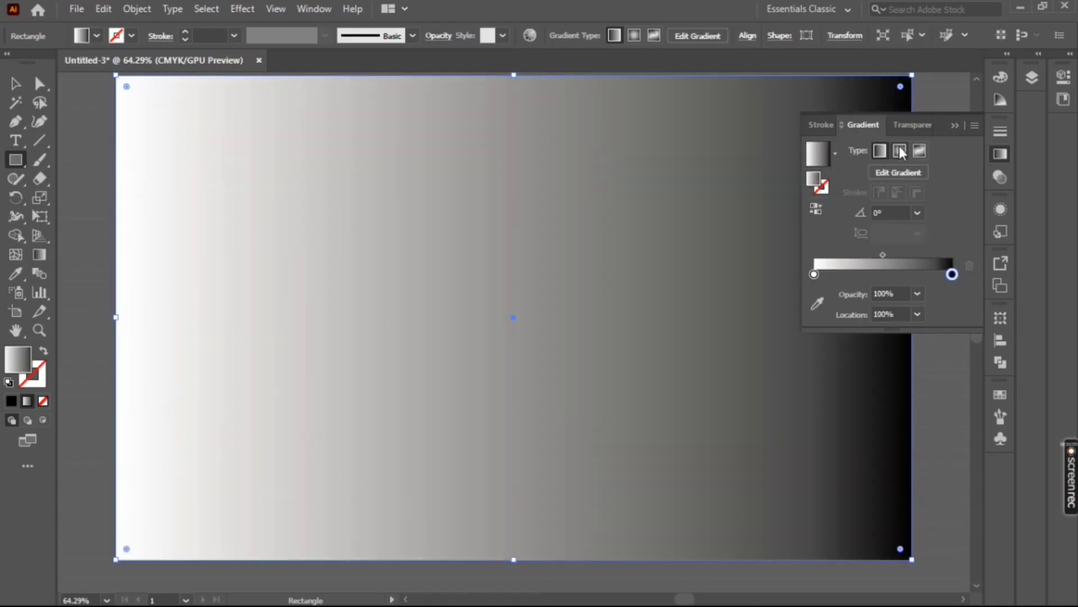
click(951, 127)
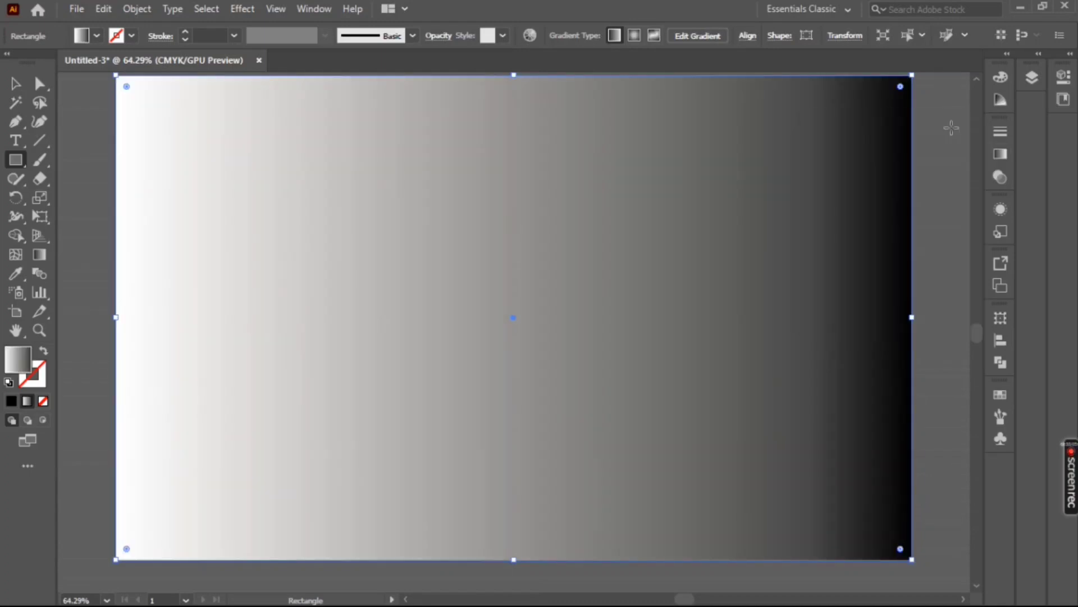
Set the opacity of the black gradient stop in the background rectangle to 80%
click(998, 151)
click(909, 293)
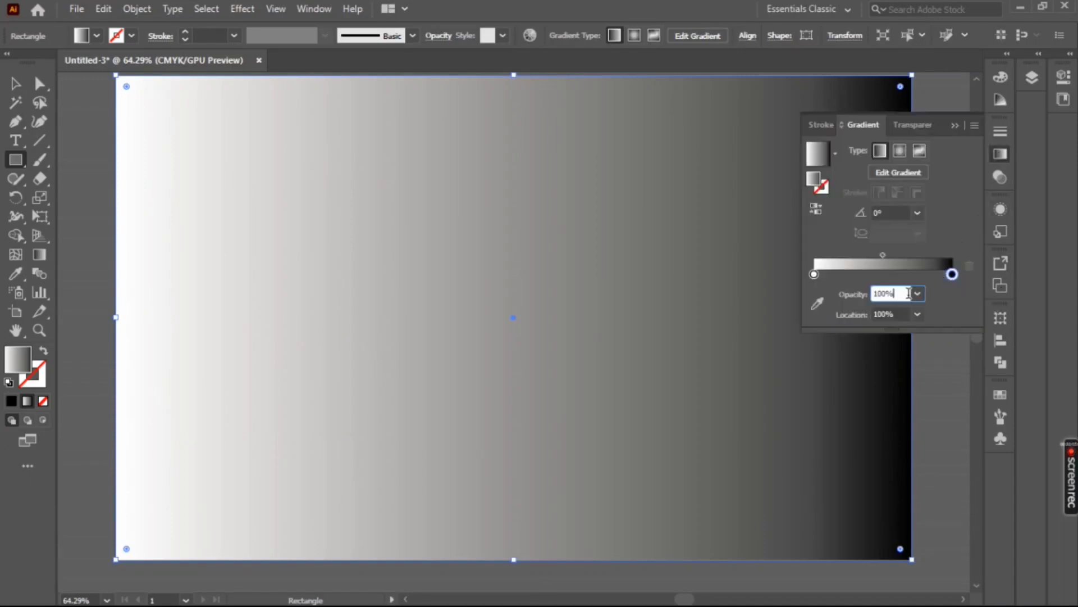
click(918, 293)
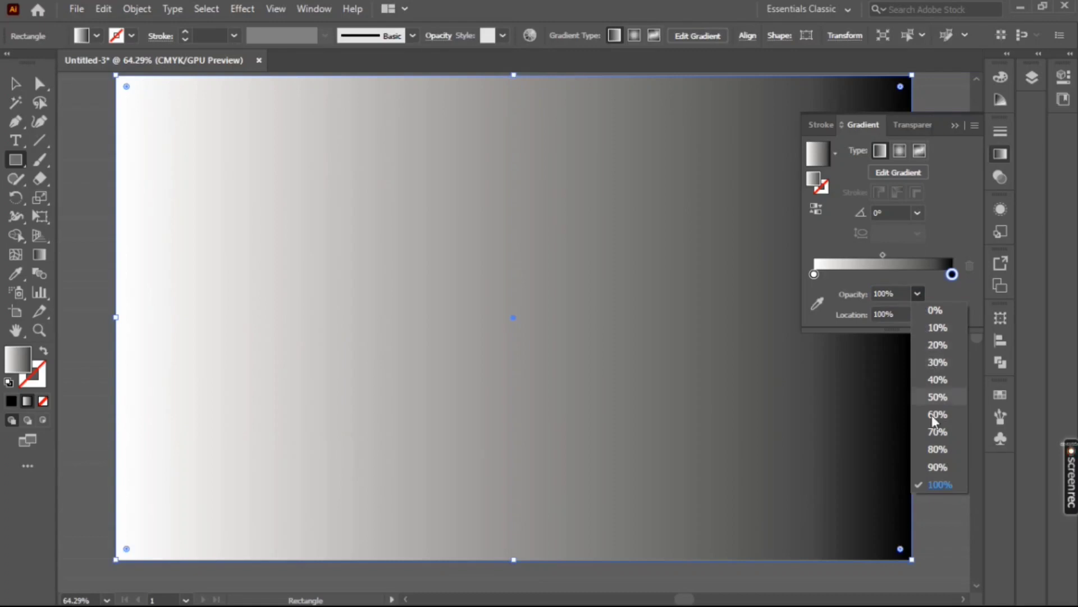
click(937, 449)
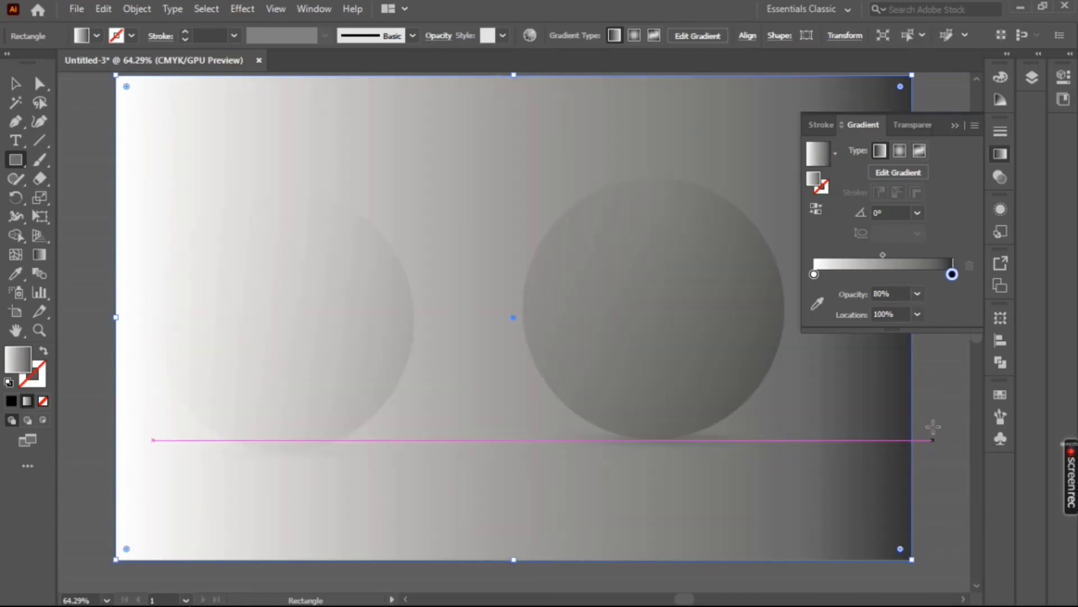
click(956, 124)
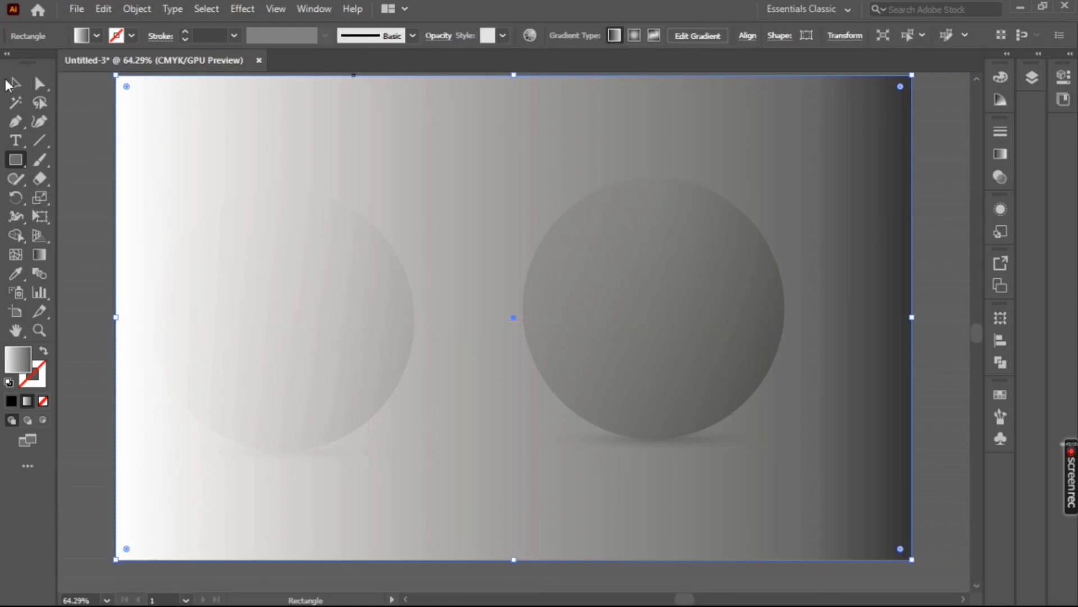
Send the background rectangle to the back, behind both spheres and their shadows
click(15, 83)
right_click(424, 262)
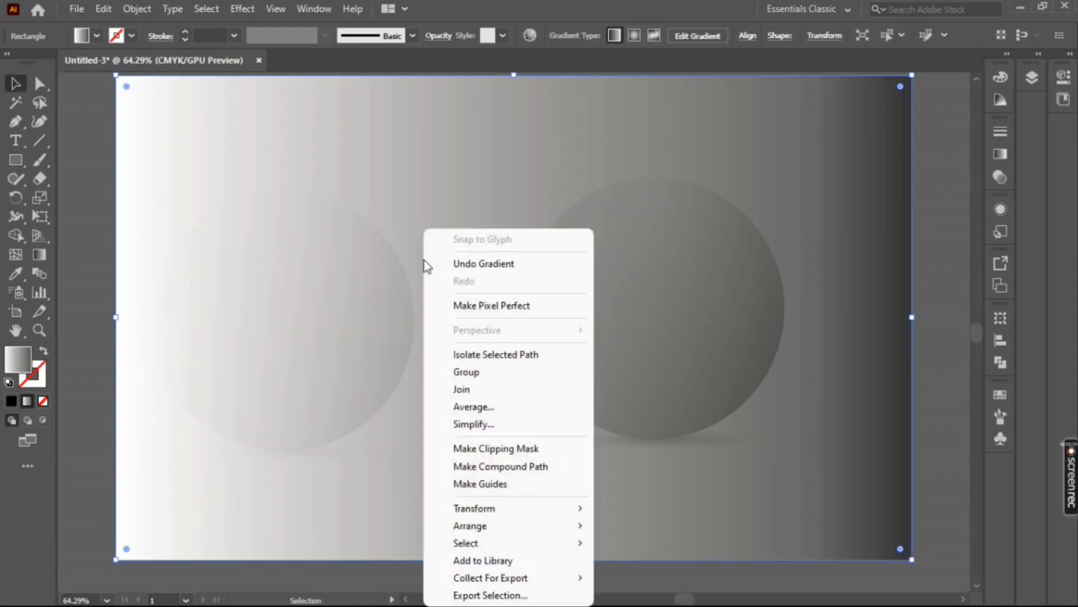
mouse_move(533, 525)
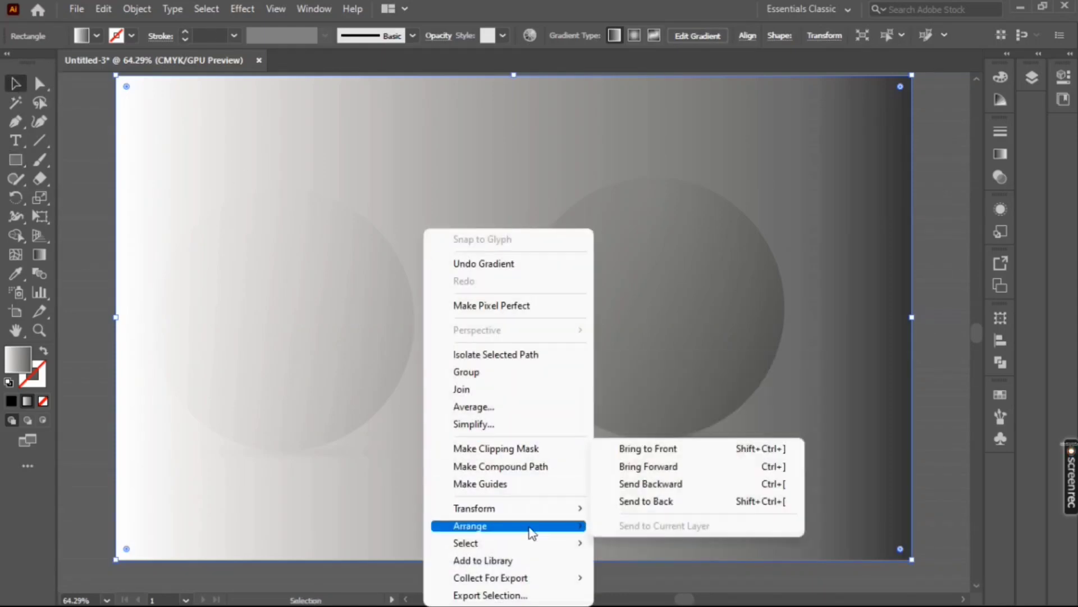
click(637, 501)
Copy the right sphere's shadow ellipse and paste the duplicate in front of it
click(691, 448)
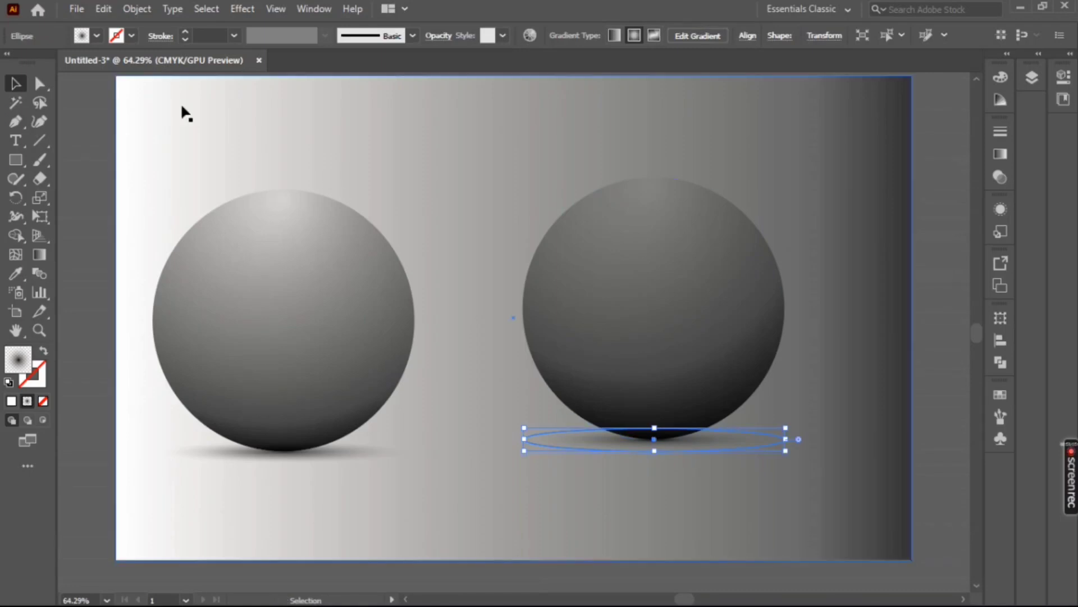
click(103, 9)
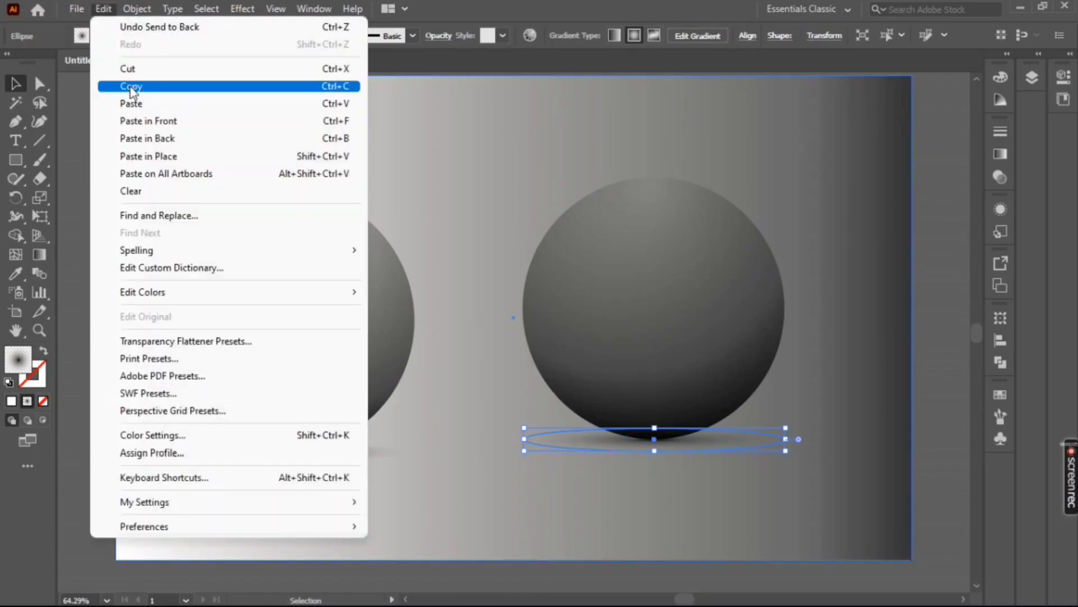
click(96, 85)
click(106, 9)
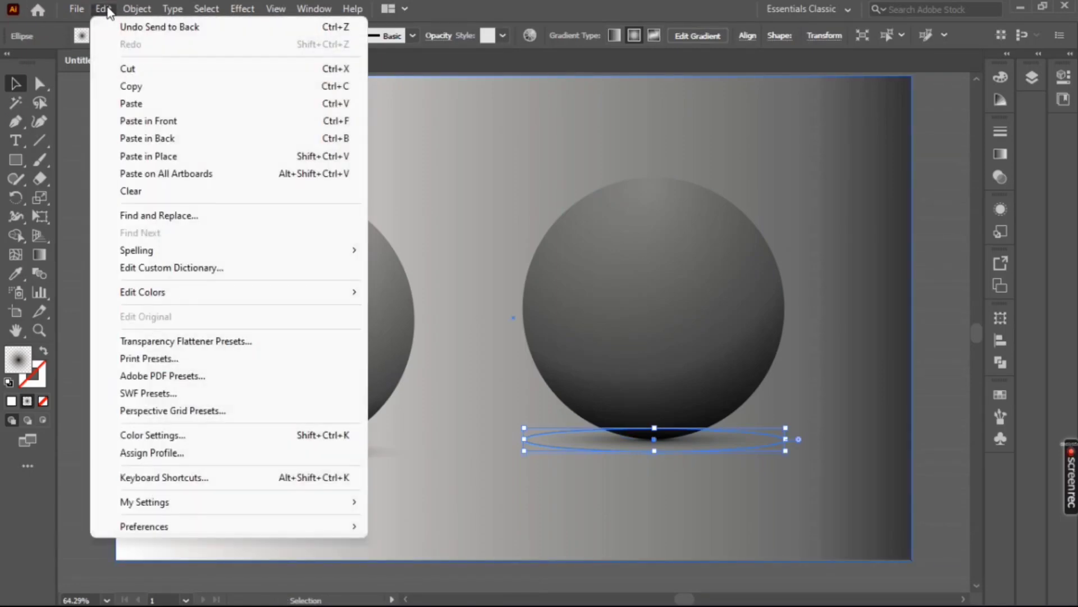
click(148, 121)
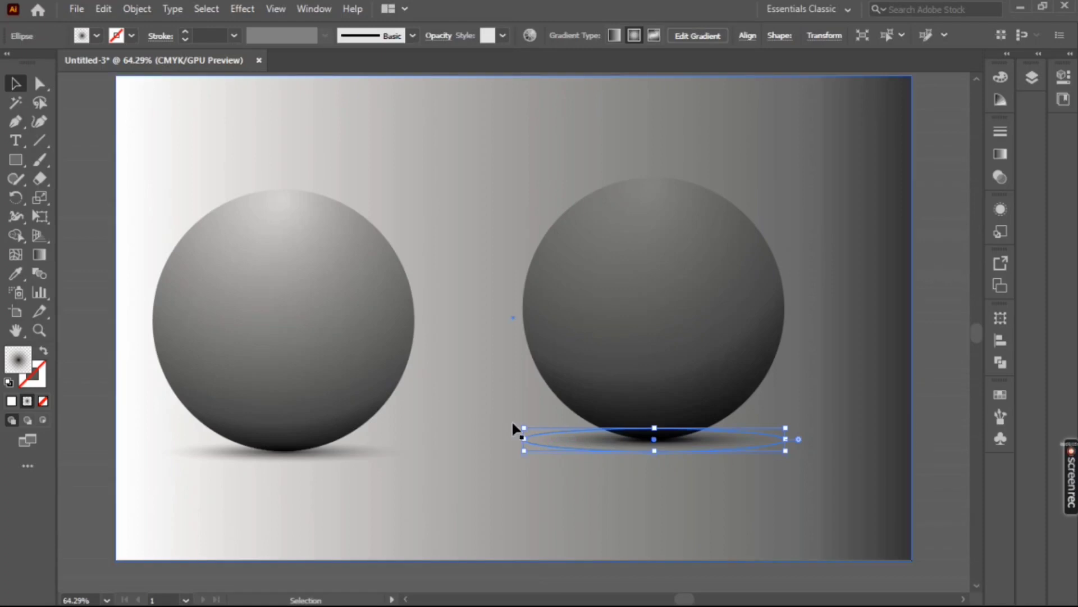
Rotate the duplicated shadow ellipse 90° to vertical and place it against the right sphere's right edge, keeping it selected
drag(516, 426, 670, 251)
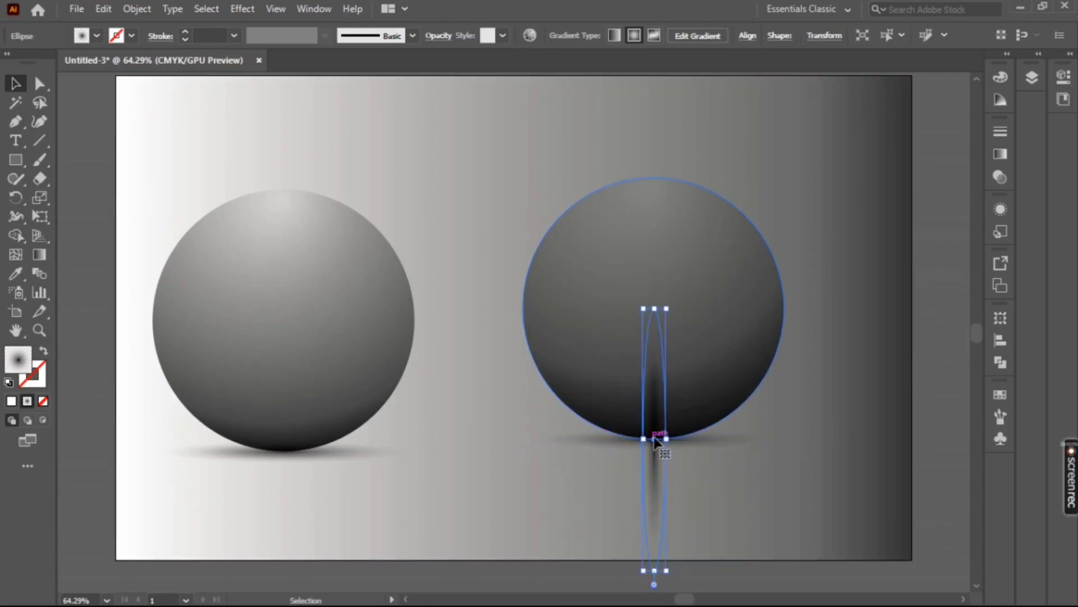
drag(654, 439, 794, 298)
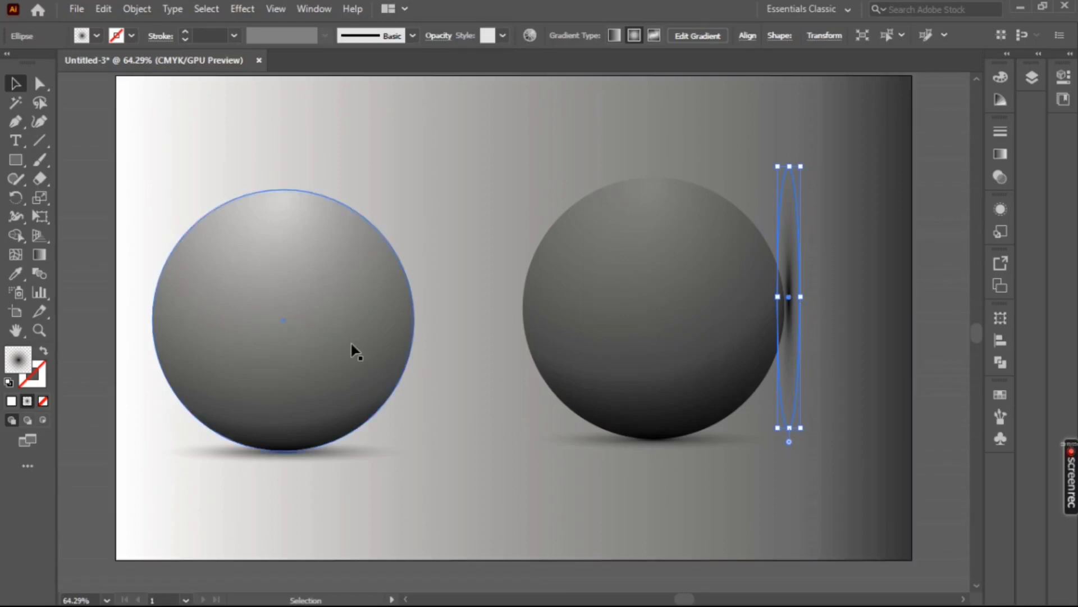
click(138, 150)
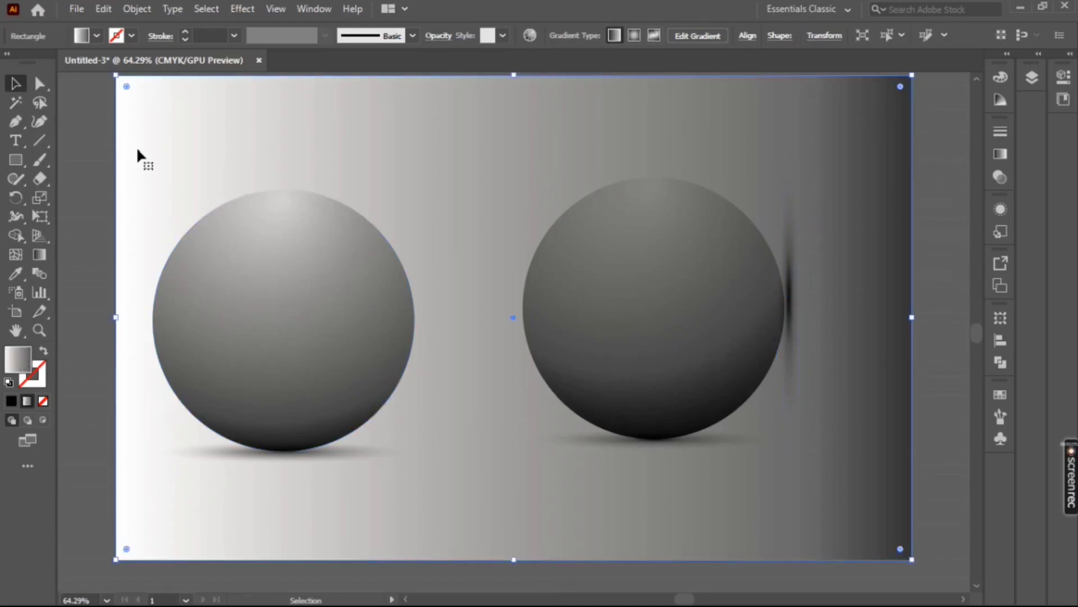
click(800, 346)
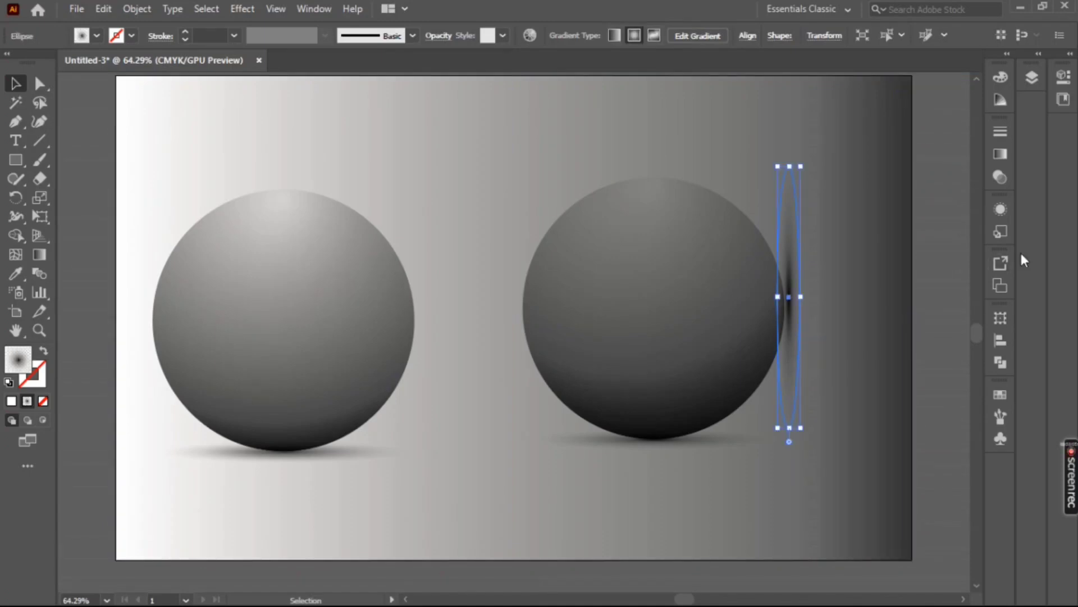
Set the opacity of the black gradient stop in the right sphere's vertical side shadow to 80%, then deselect the shadow
click(1000, 155)
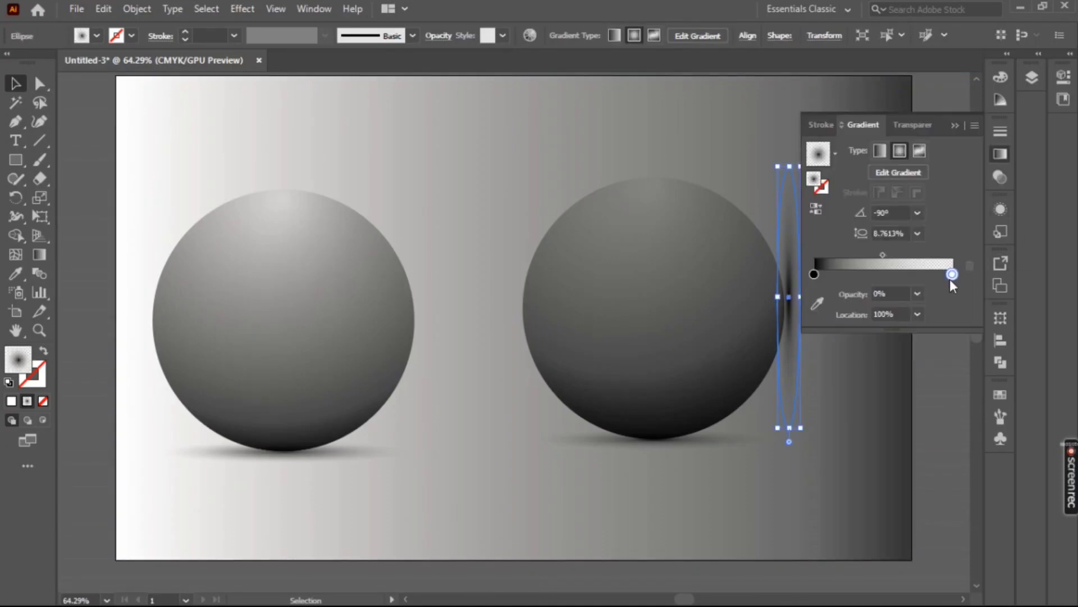
click(814, 274)
click(918, 294)
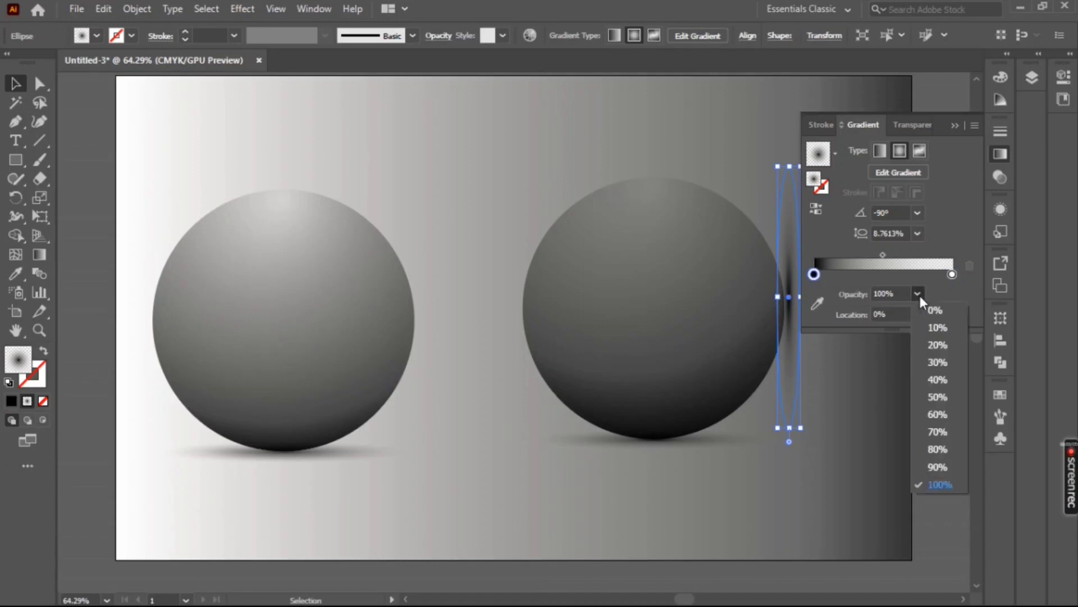
click(933, 469)
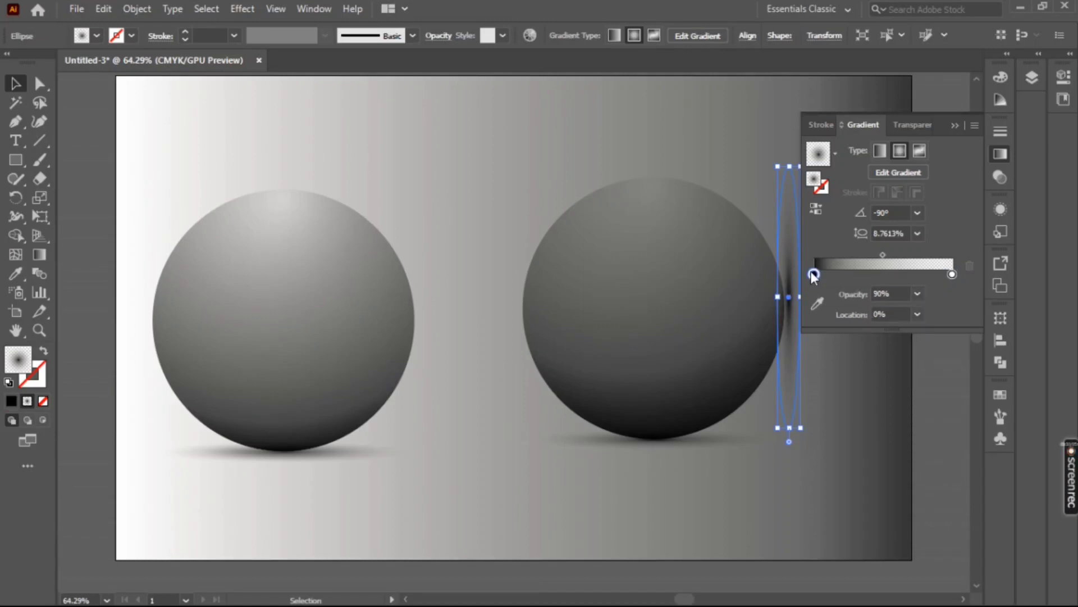
click(919, 295)
scroll(921, 294, down, 2)
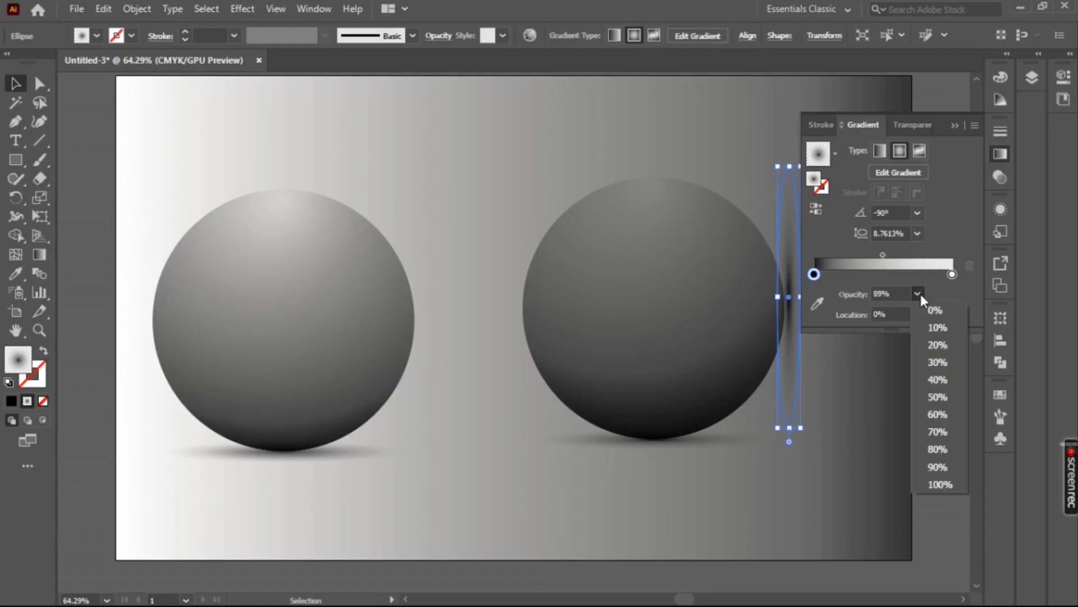
click(938, 449)
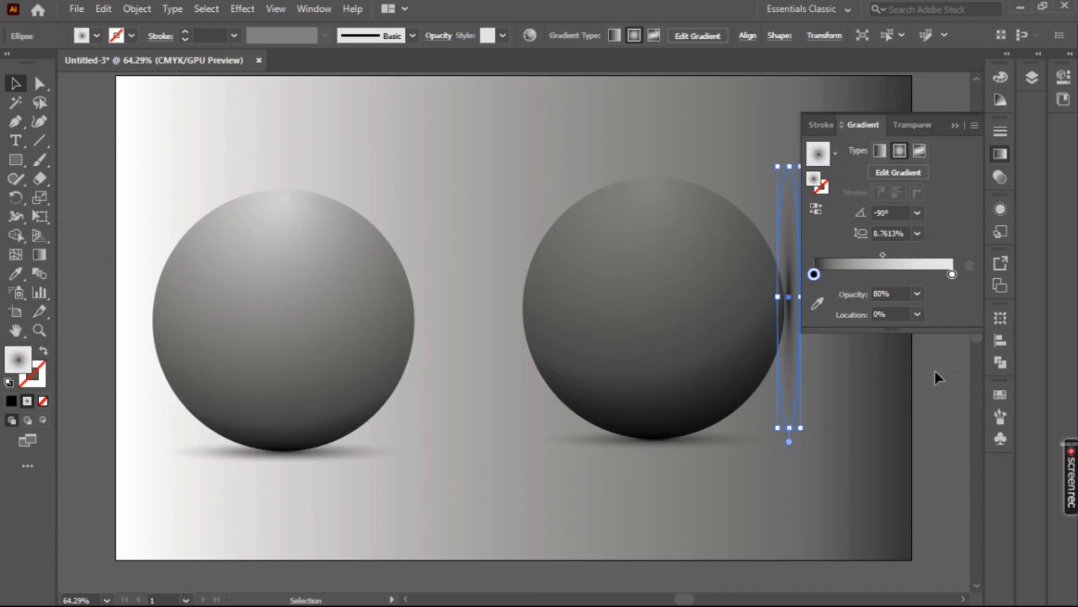
click(954, 125)
click(943, 325)
Move the left sphere together with its shadow slightly up and right, level with the right sphere, and clear the selection
drag(287, 350, 294, 335)
click(28, 308)
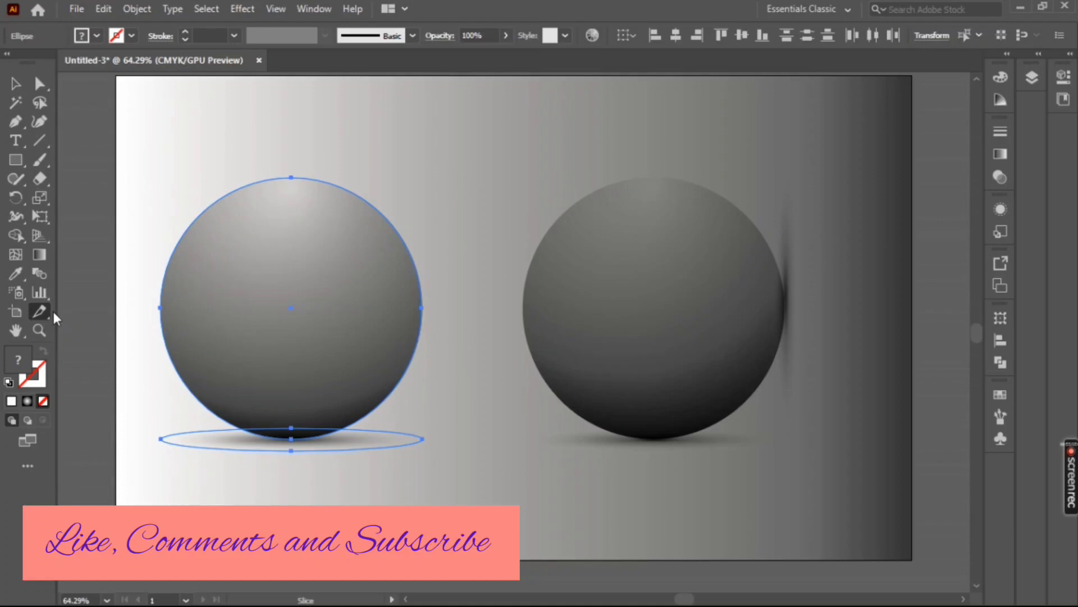
click(16, 83)
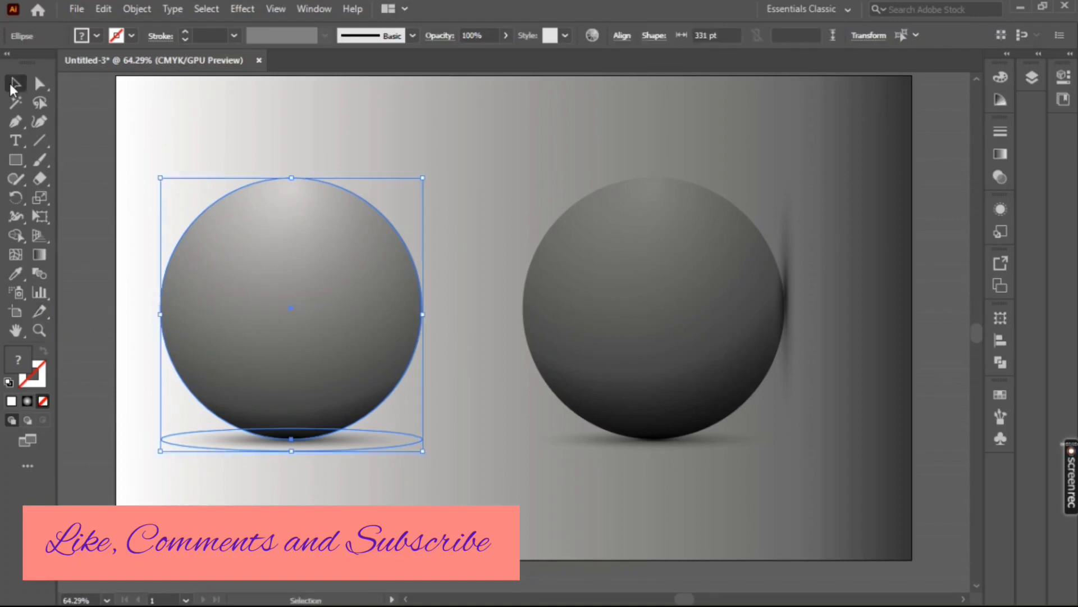
click(115, 221)
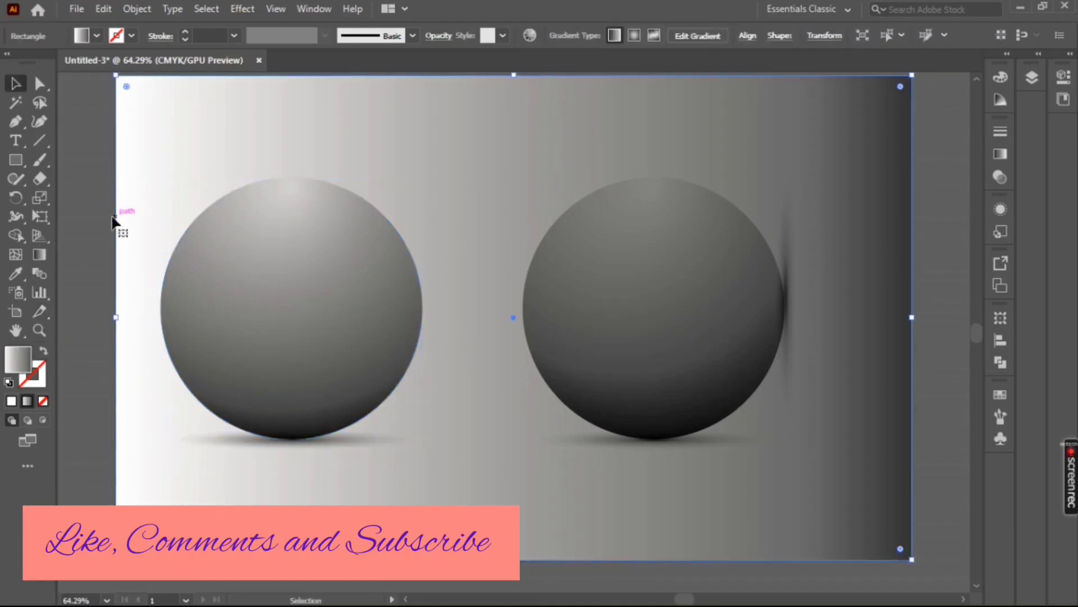
click(72, 219)
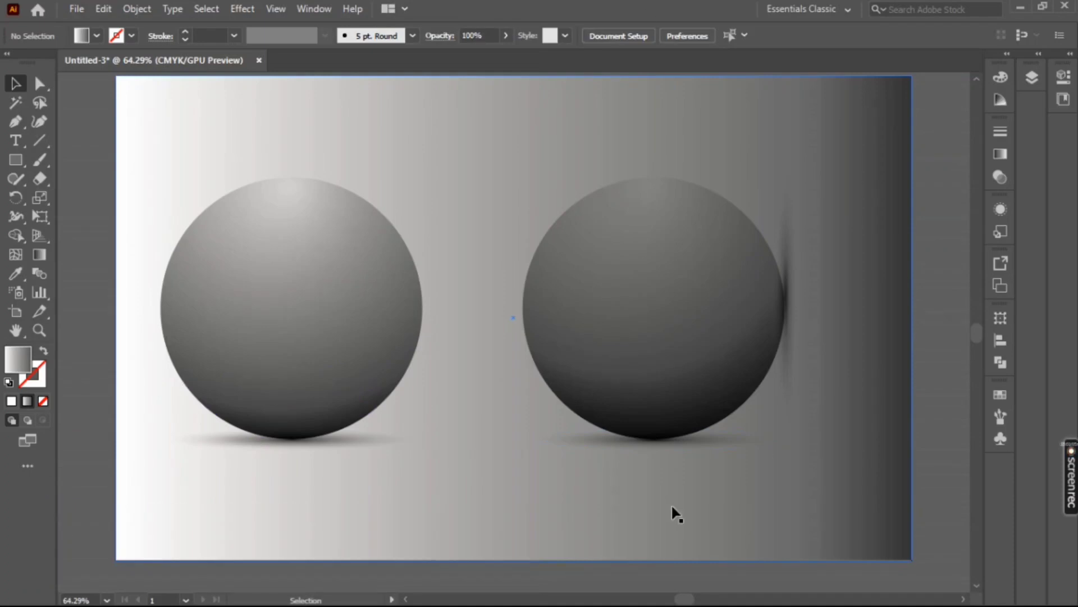